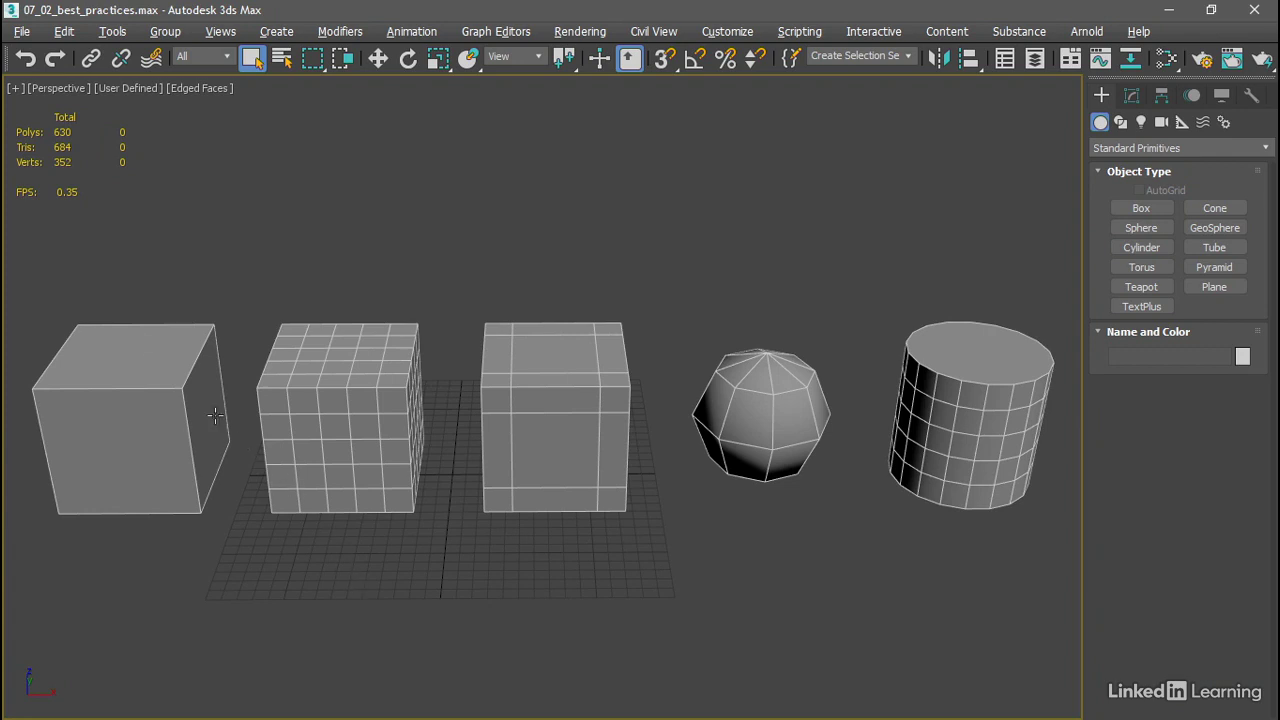
# Step: Select all five primitives, add one shared OpenSubdiv modifier from the Modifier List, then deselect
pyautogui.moveTo(53, 284); pyautogui.dragTo(1033, 400)
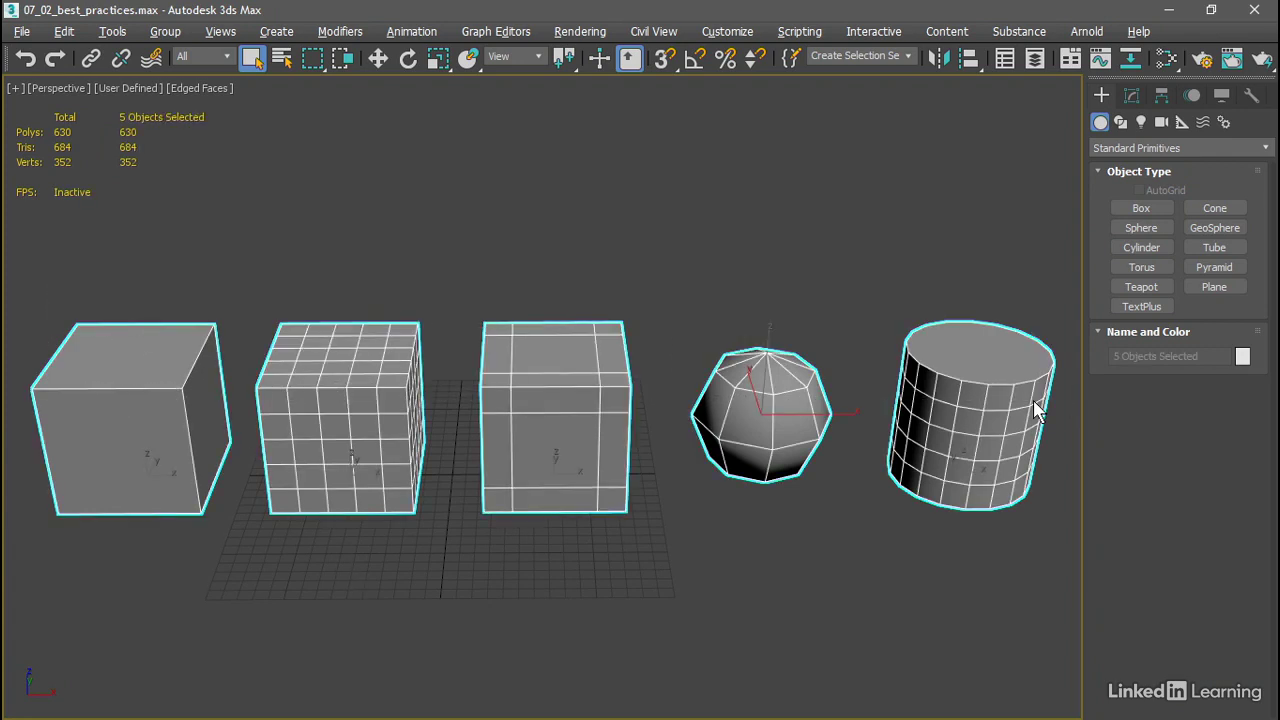
pyautogui.click(1133, 95)
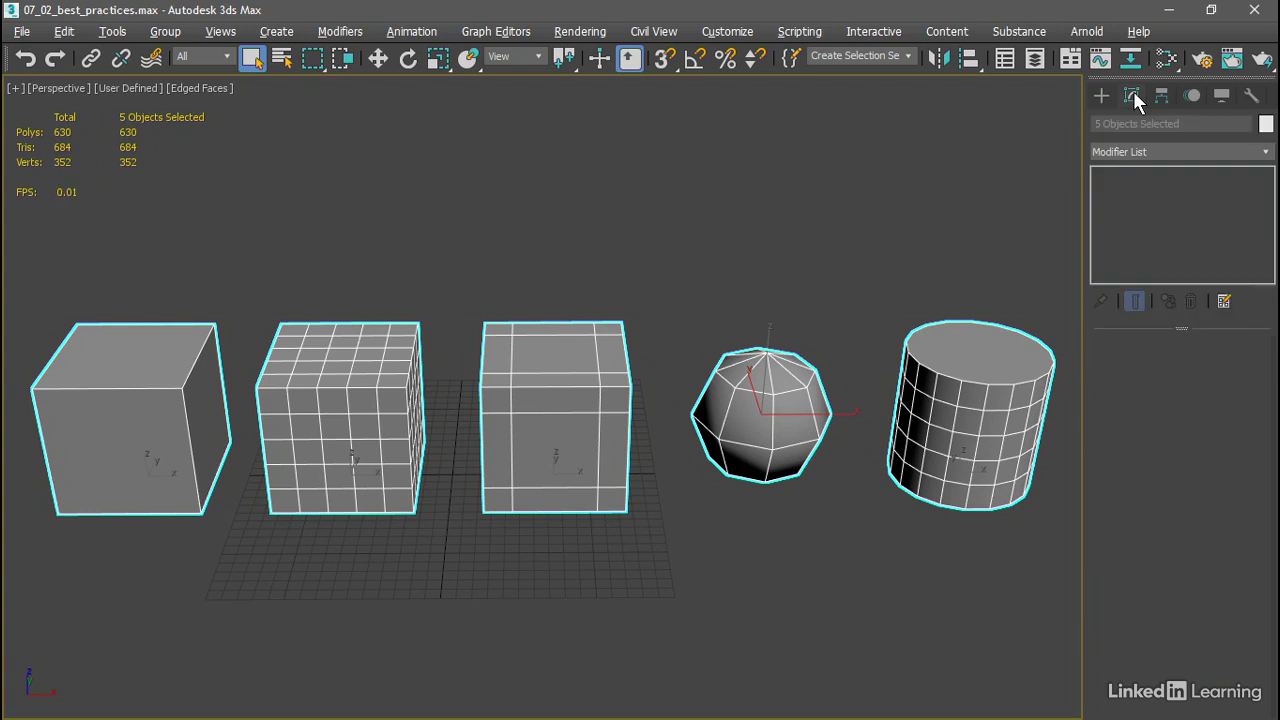
pyautogui.click(1265, 158)
pyautogui.moveTo(1268, 205); pyautogui.dragTo(1276, 385)
pyautogui.click(1161, 501)
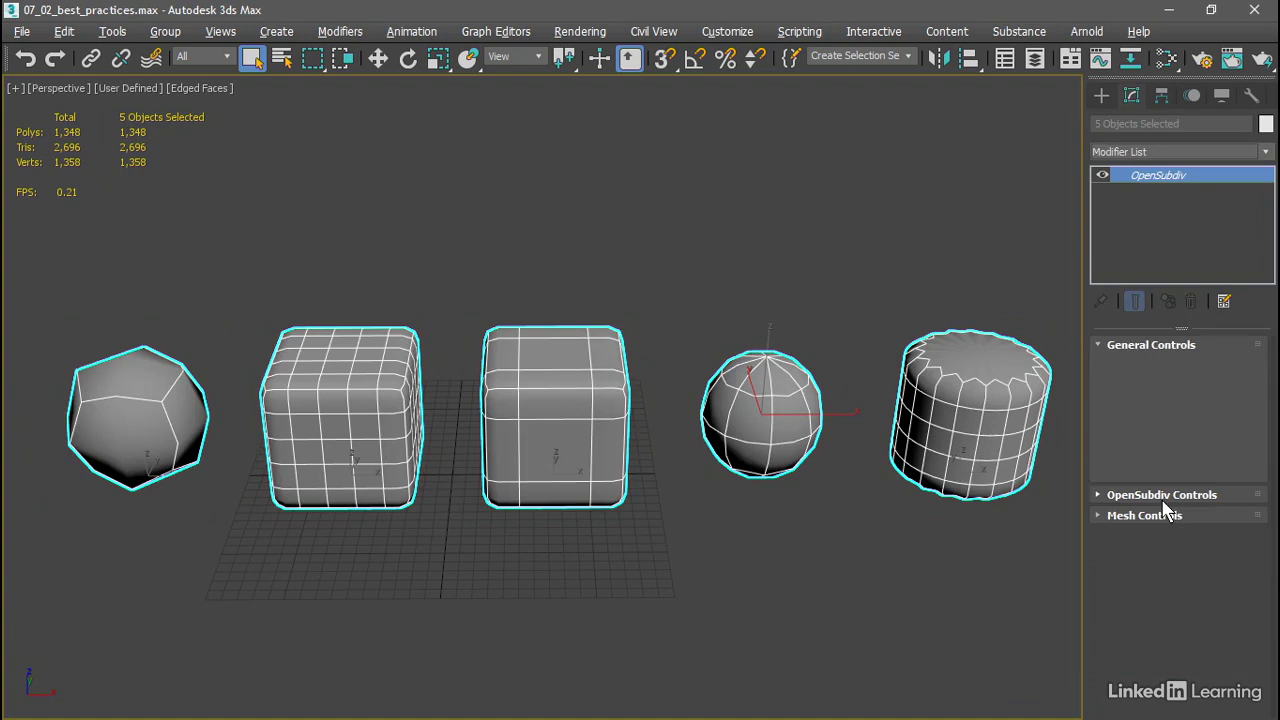
pyautogui.click(433, 578)
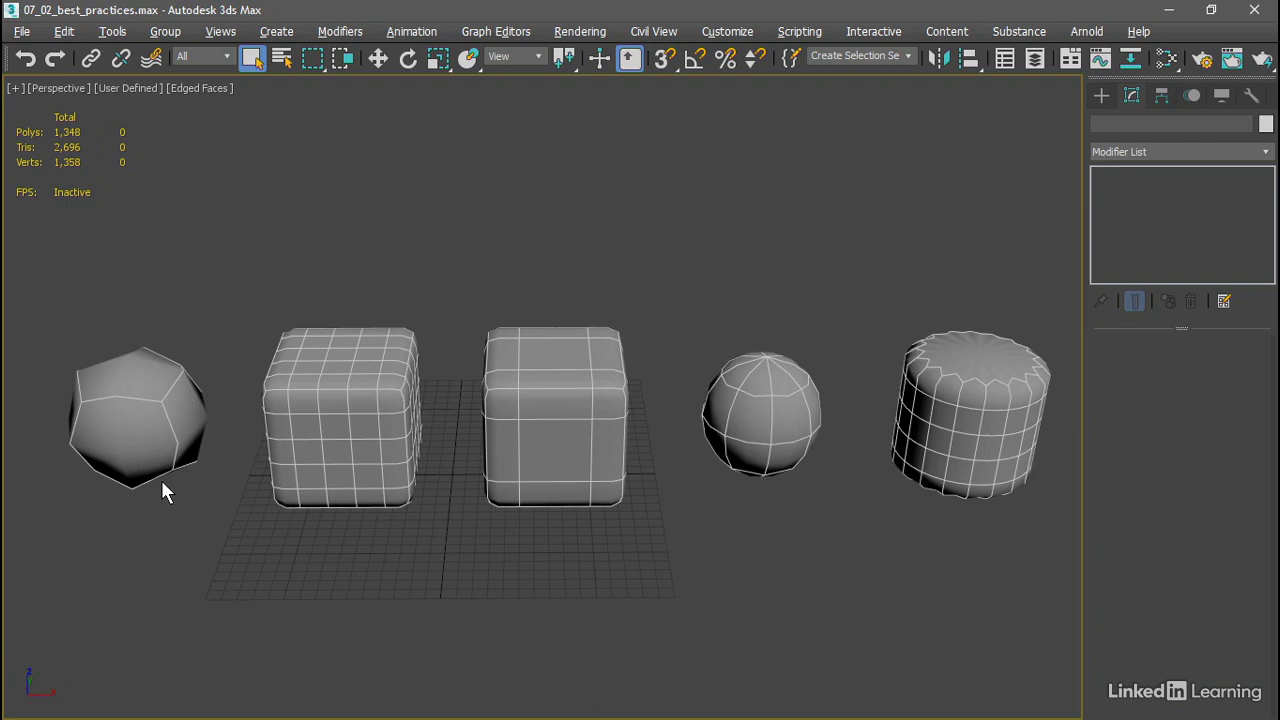
# Step: Select Box001 and set the shared OpenSubdiv Iterations up to 2, then back down to 0
pyautogui.click(161, 445)
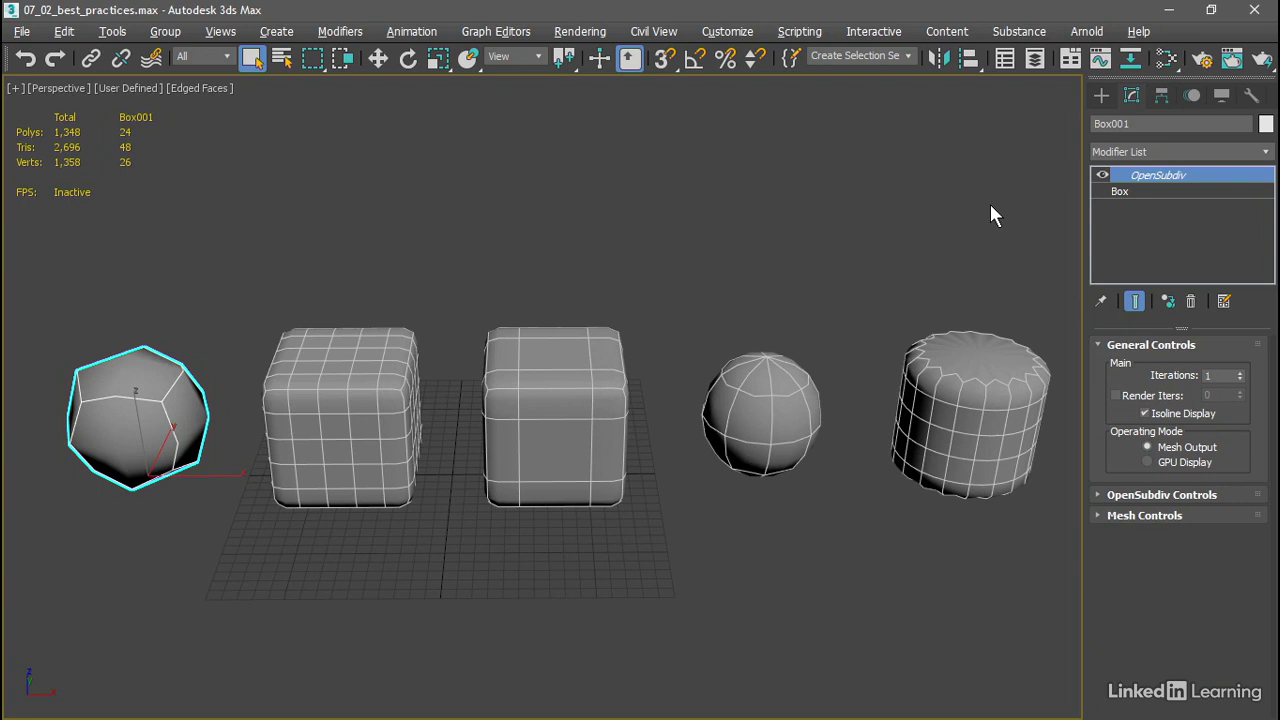
pyautogui.click(1240, 372)
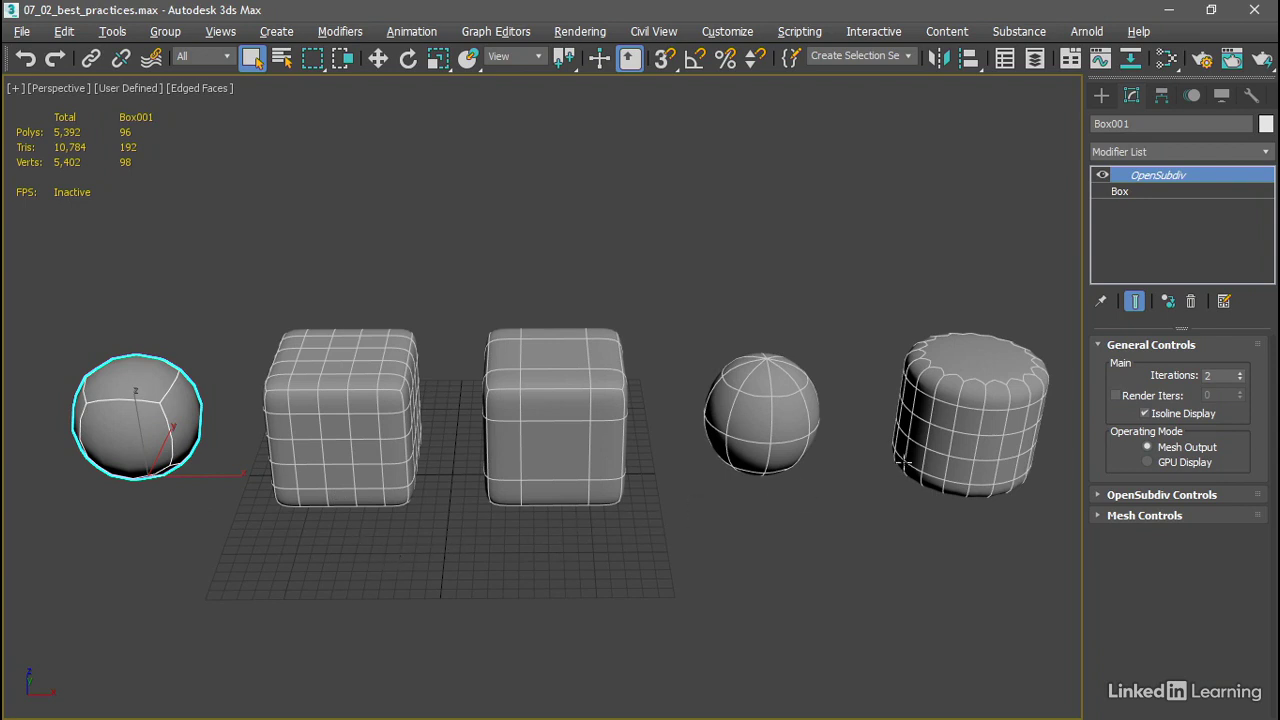
pyautogui.click(1240, 380)
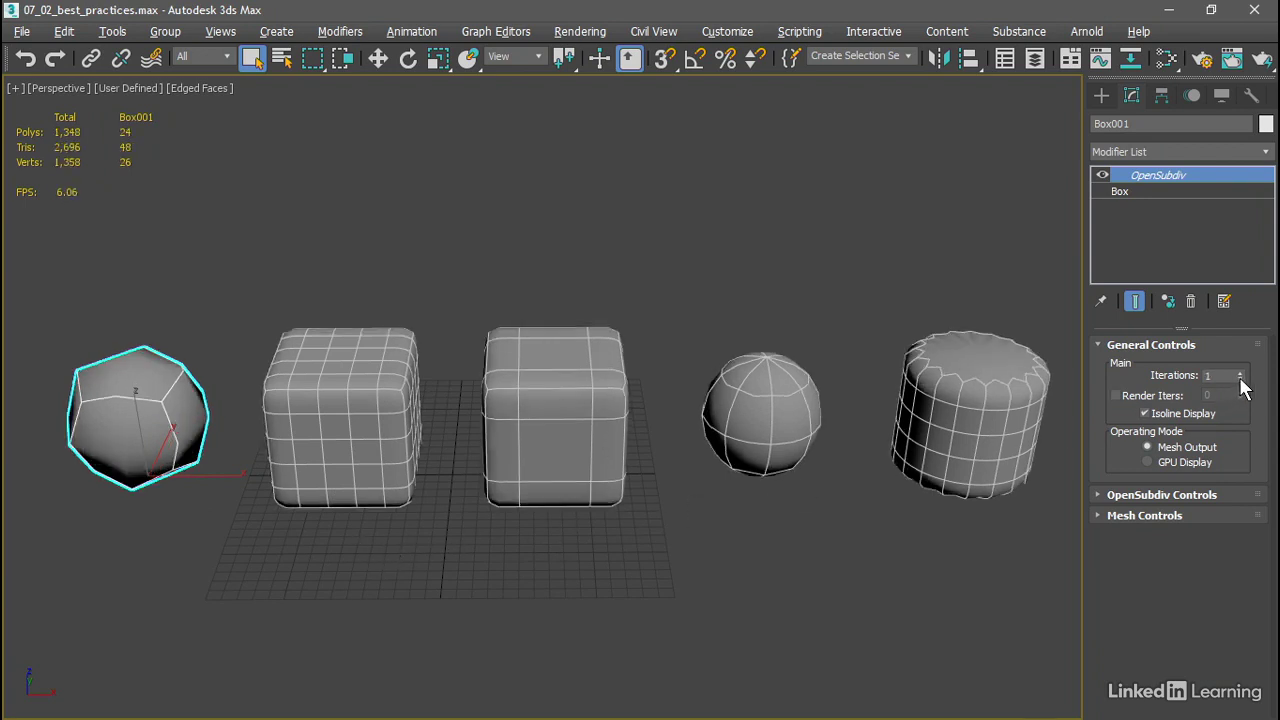
pyautogui.click(1240, 380)
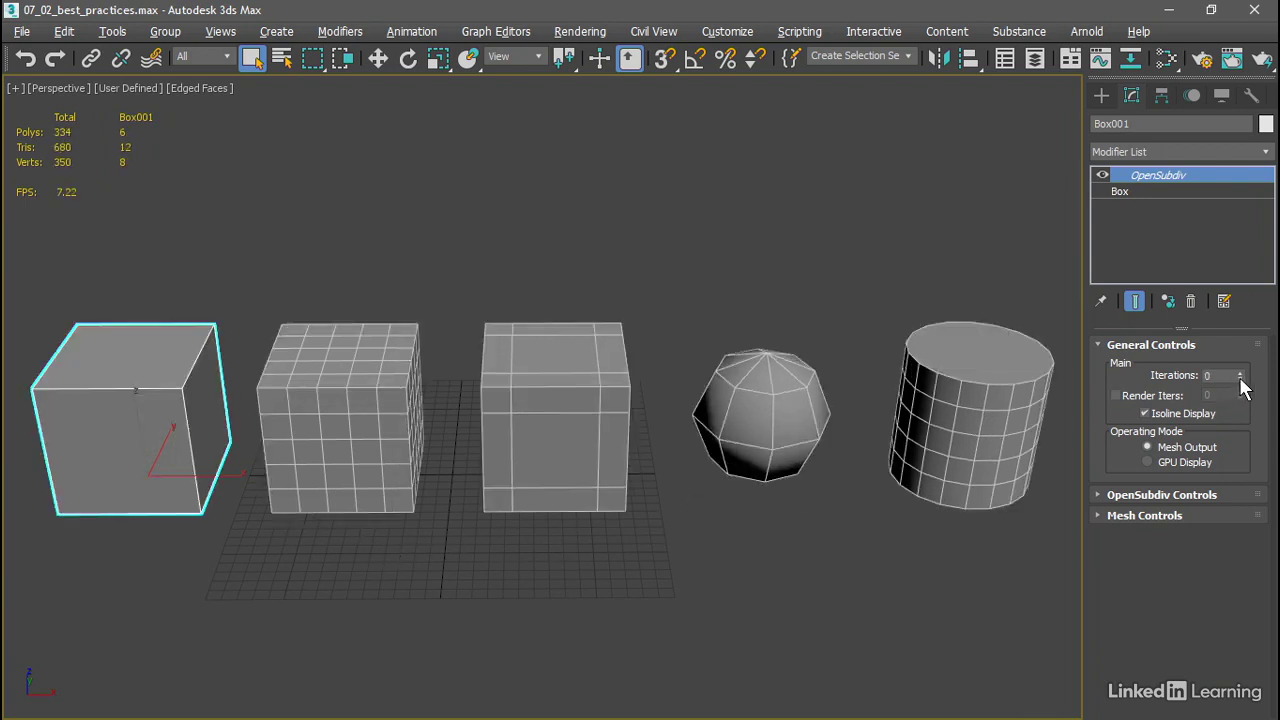
# Step: Uncheck Edges Only in Box001's Display properties so its hidden diagonals appear dashed, then deselect
pyautogui.click(697, 248)
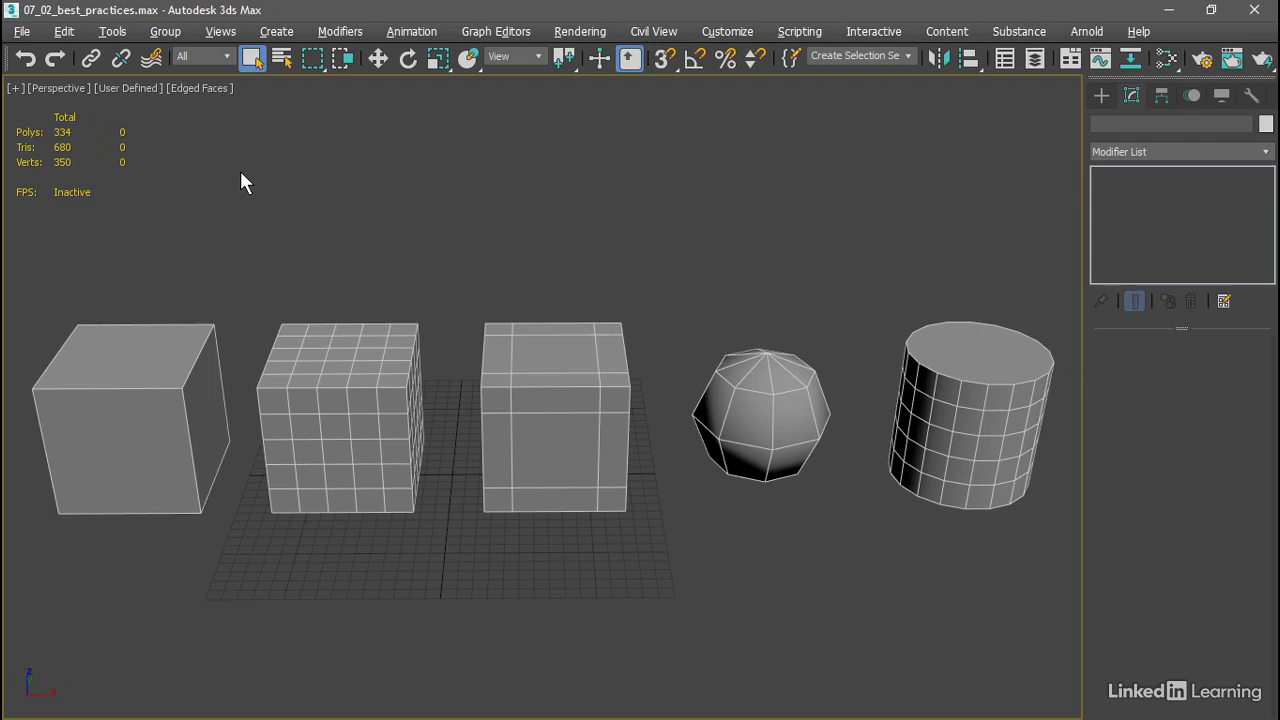
pyautogui.click(158, 372)
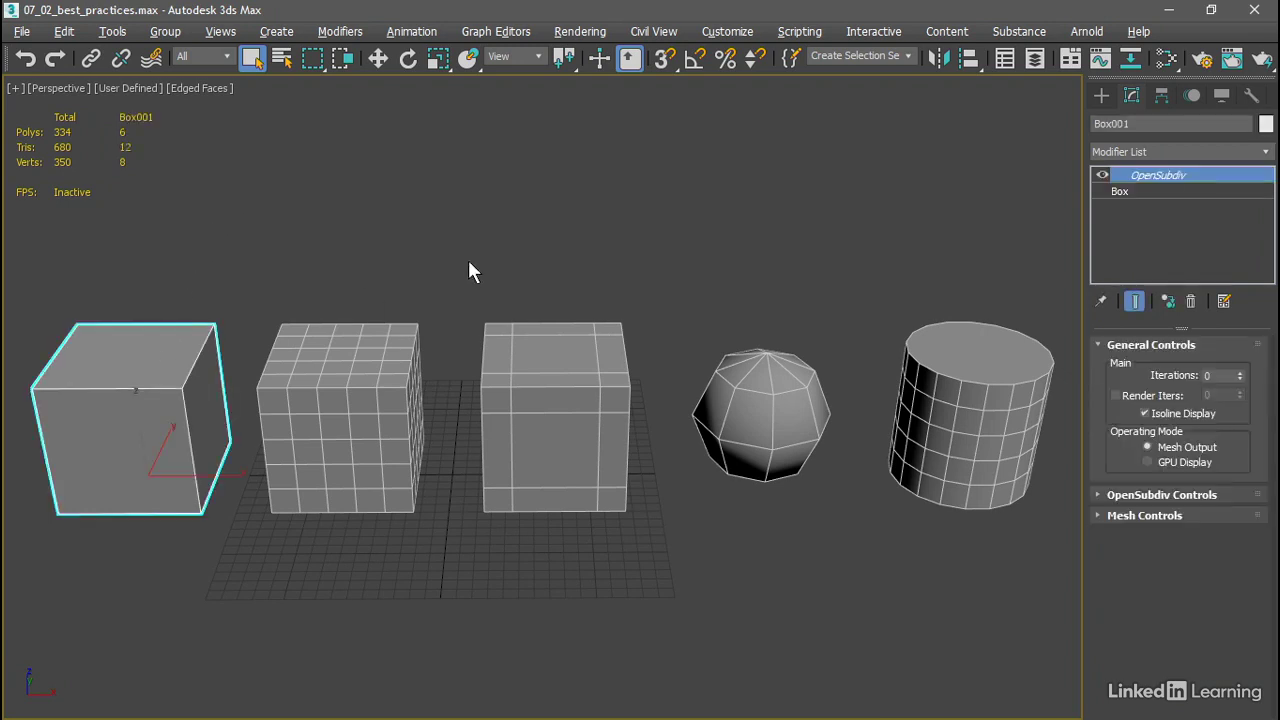
pyautogui.click(1222, 96)
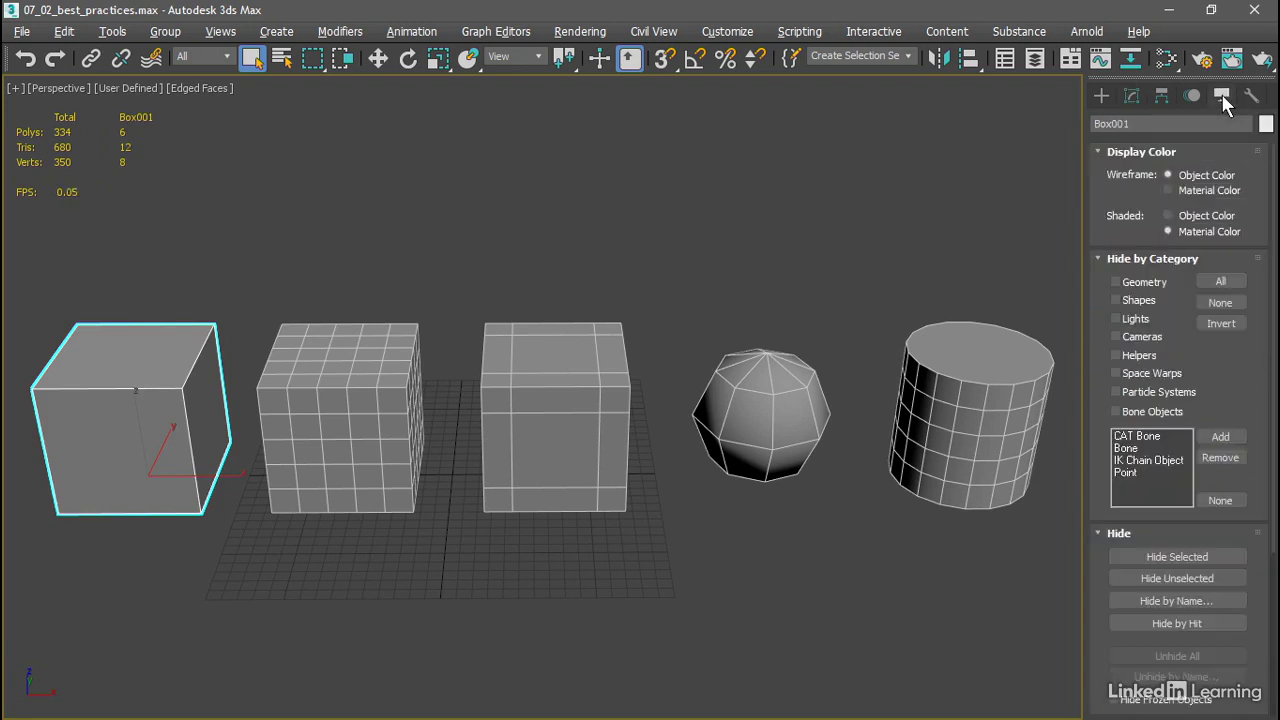
pyautogui.click(1110, 259)
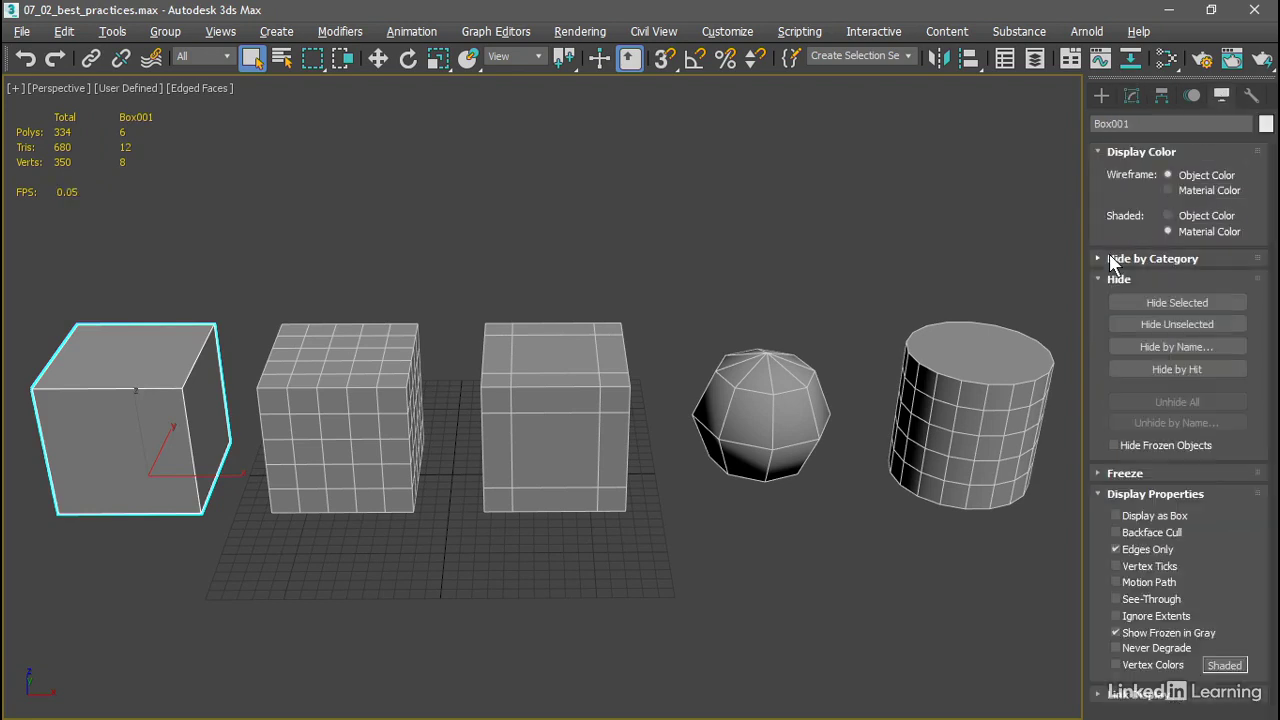
pyautogui.click(1099, 281)
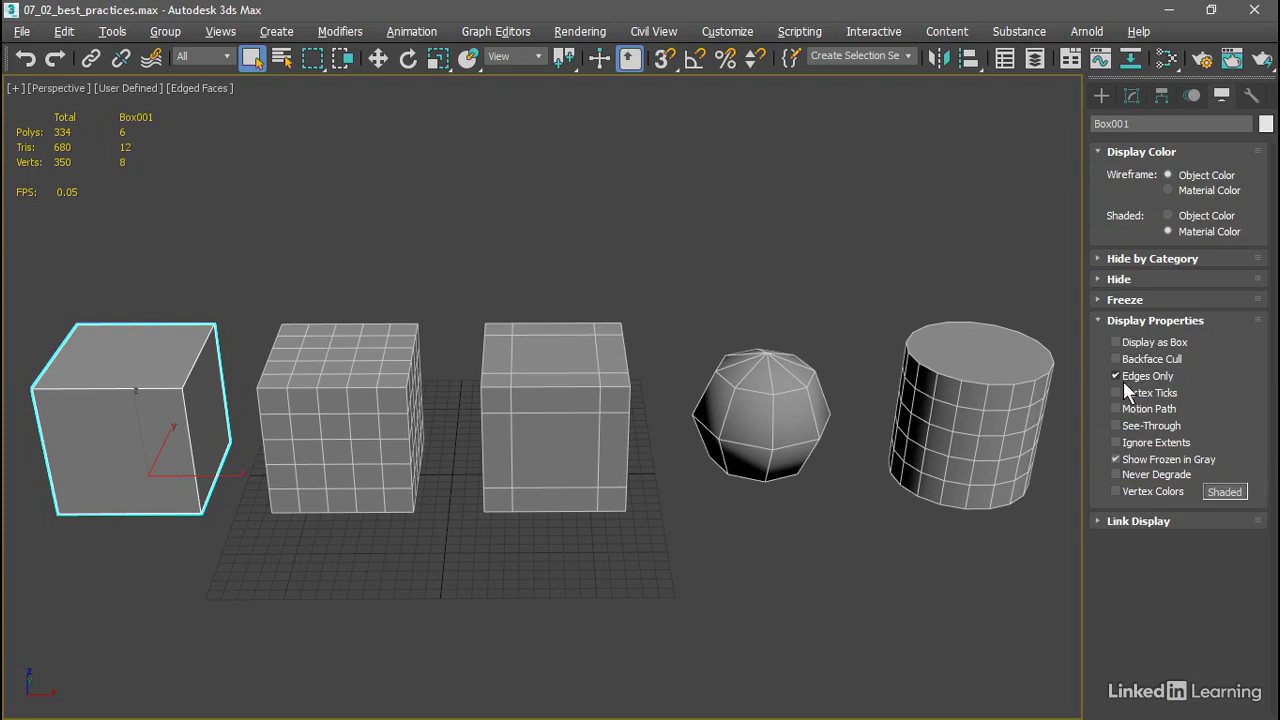
pyautogui.click(1116, 376)
pyautogui.click(335, 228)
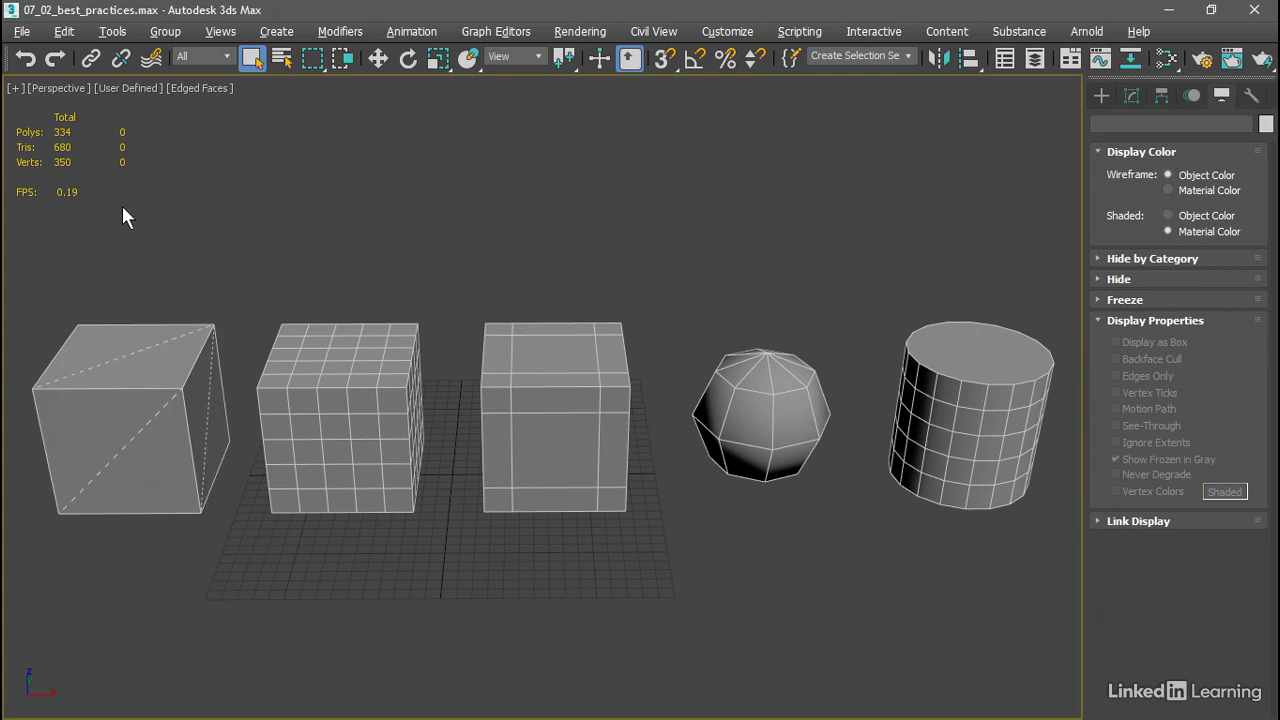
pyautogui.click(15, 90)
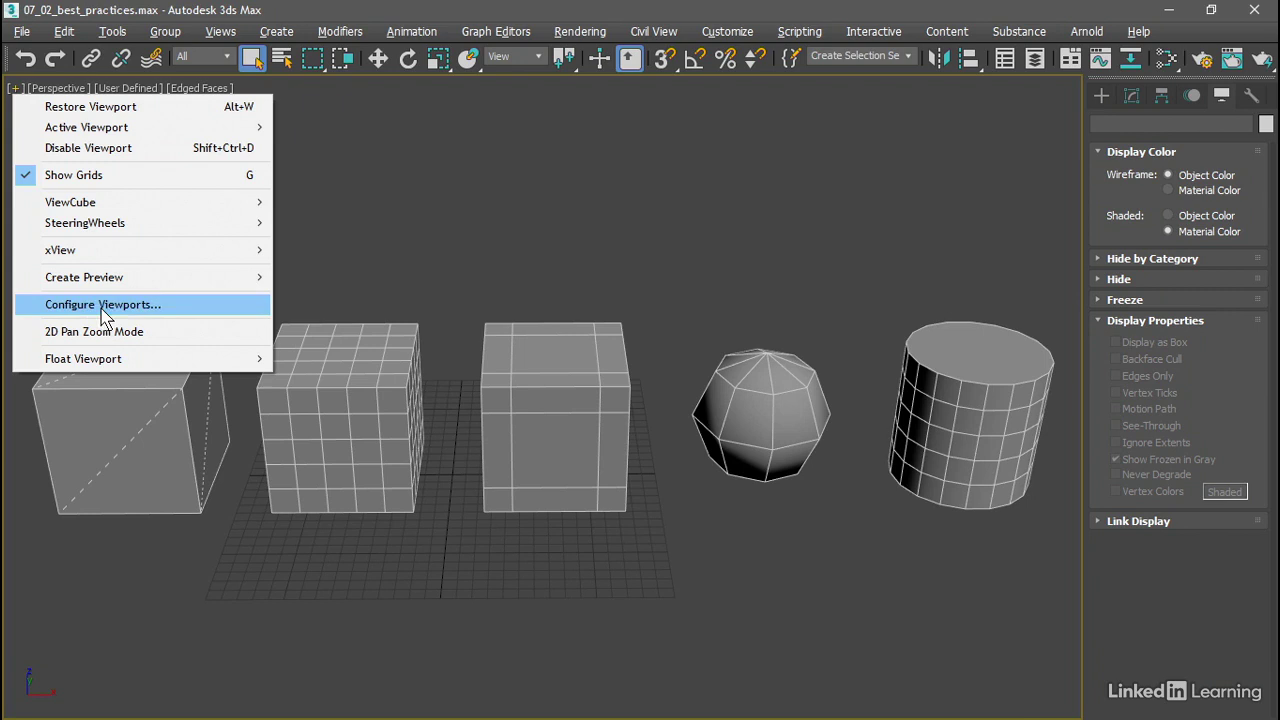
pyautogui.click(180, 314)
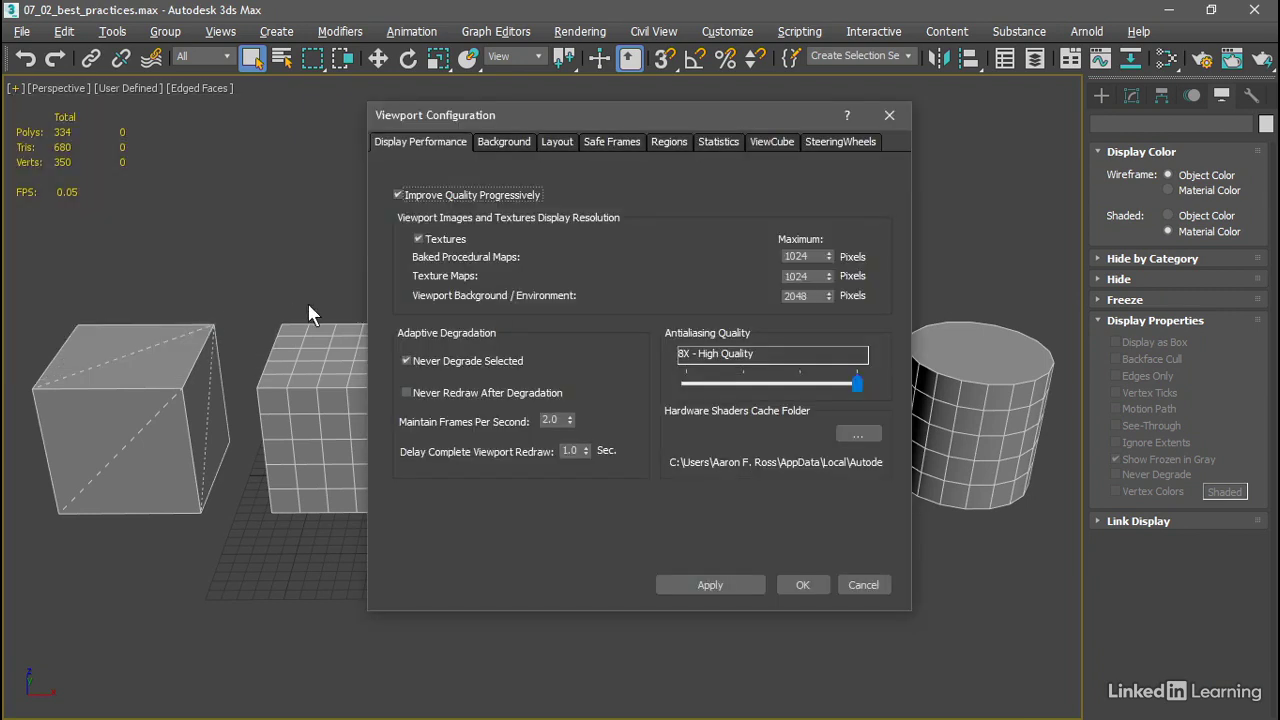
pyautogui.click(720, 142)
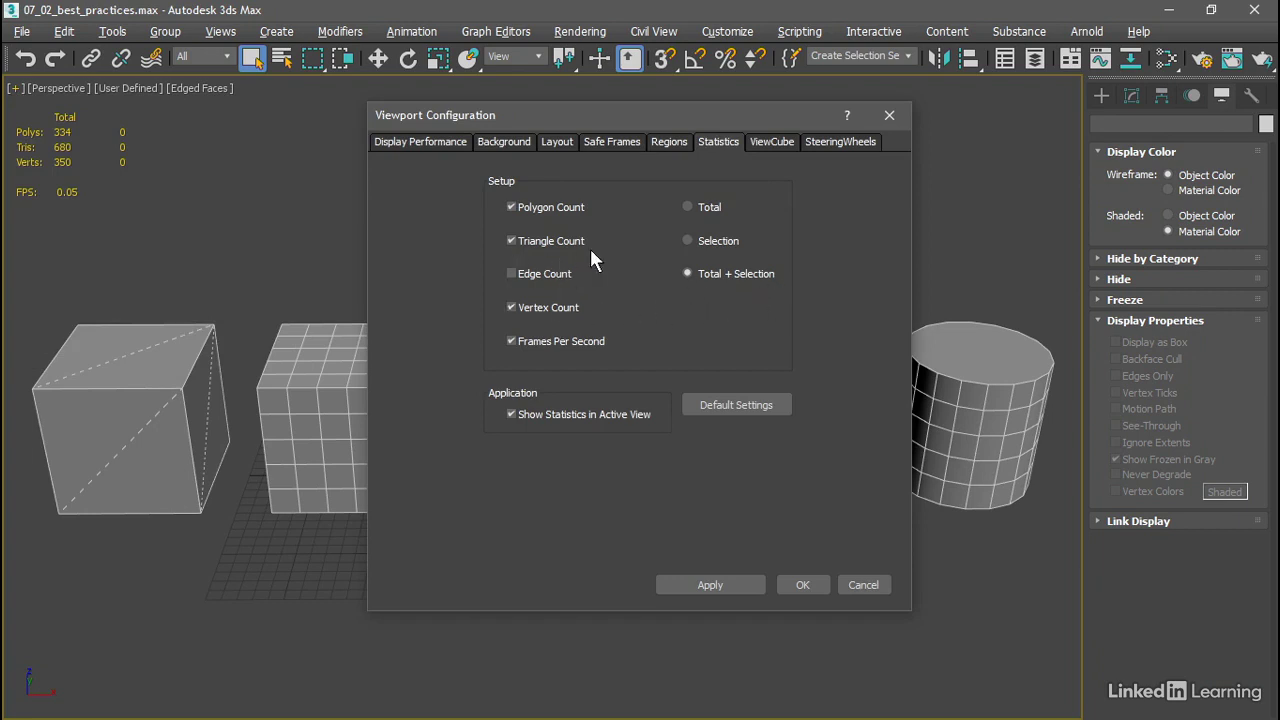
pyautogui.click(806, 586)
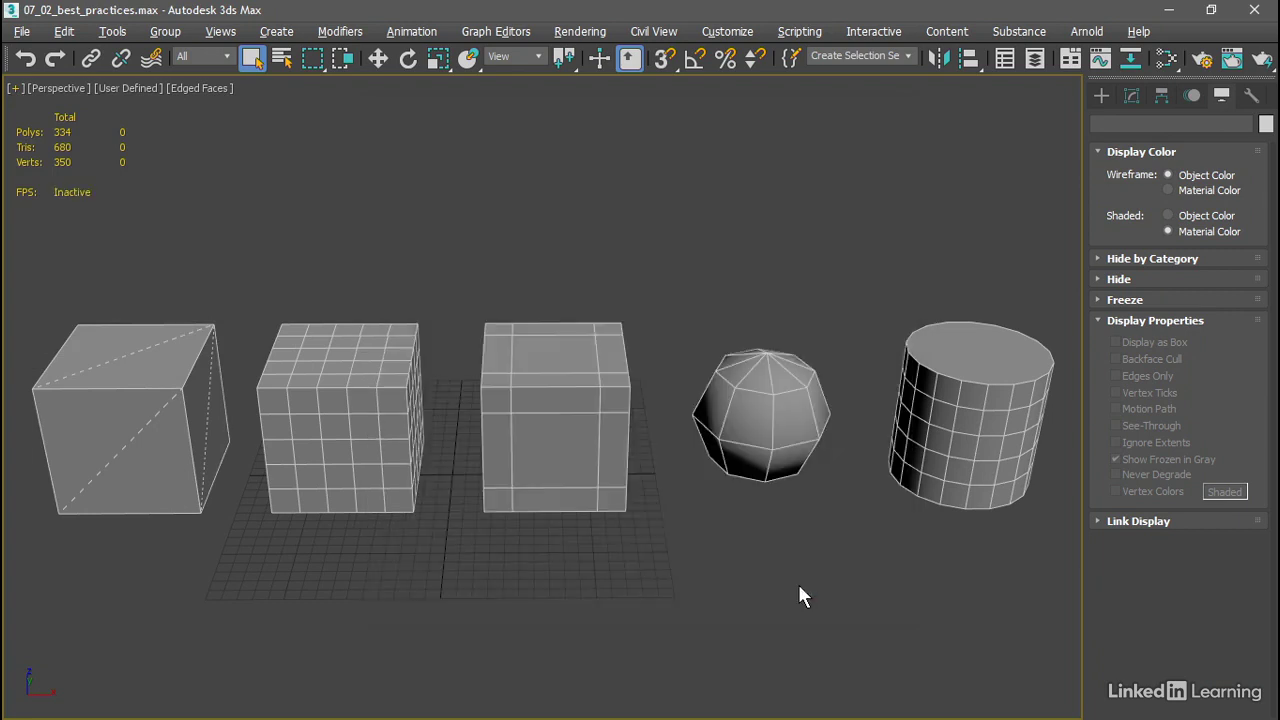
pyautogui.click(187, 470)
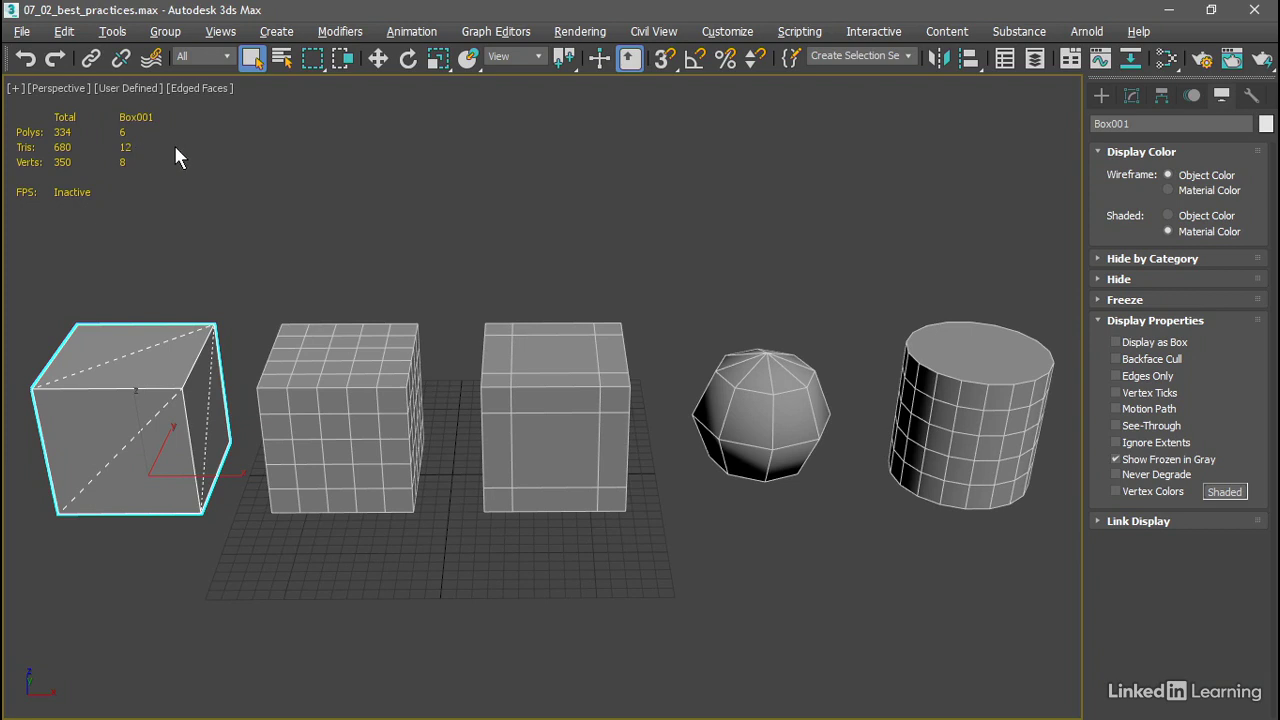
# Step: Raise Box001's shared OpenSubdiv Iterations from 0 to 2 in the Modify panel
pyautogui.click(1129, 95)
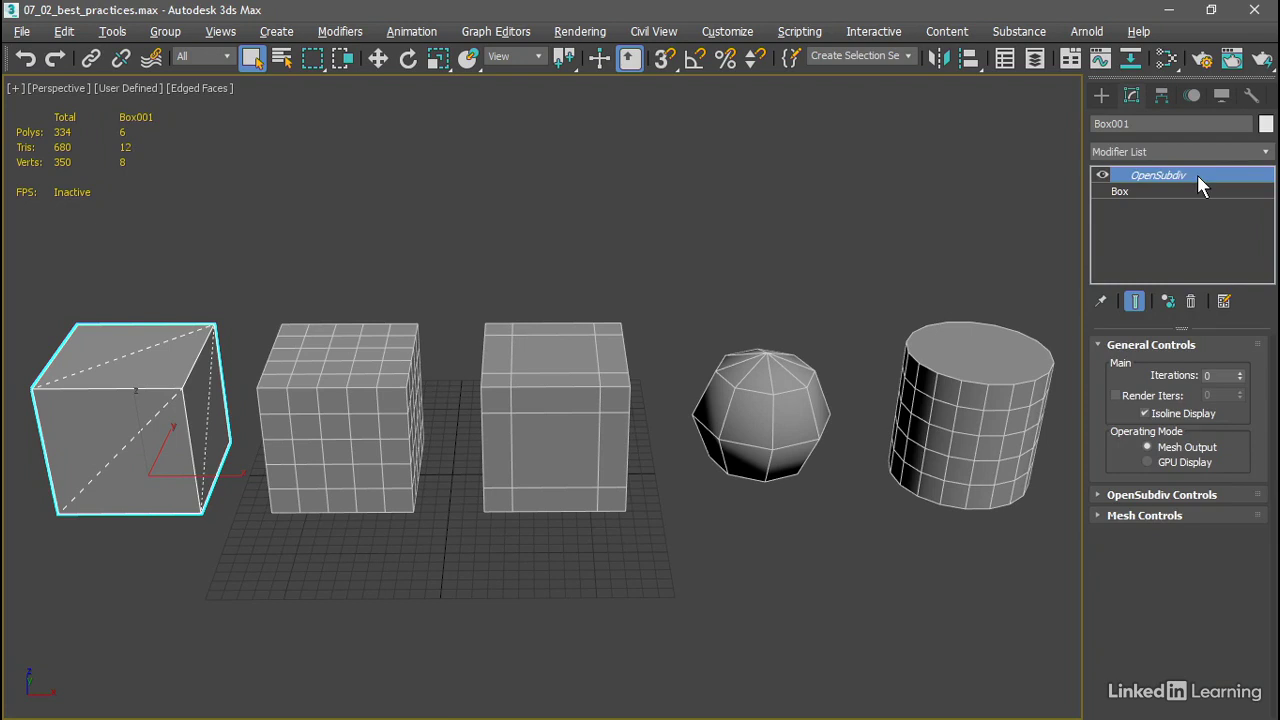
pyautogui.click(1240, 373)
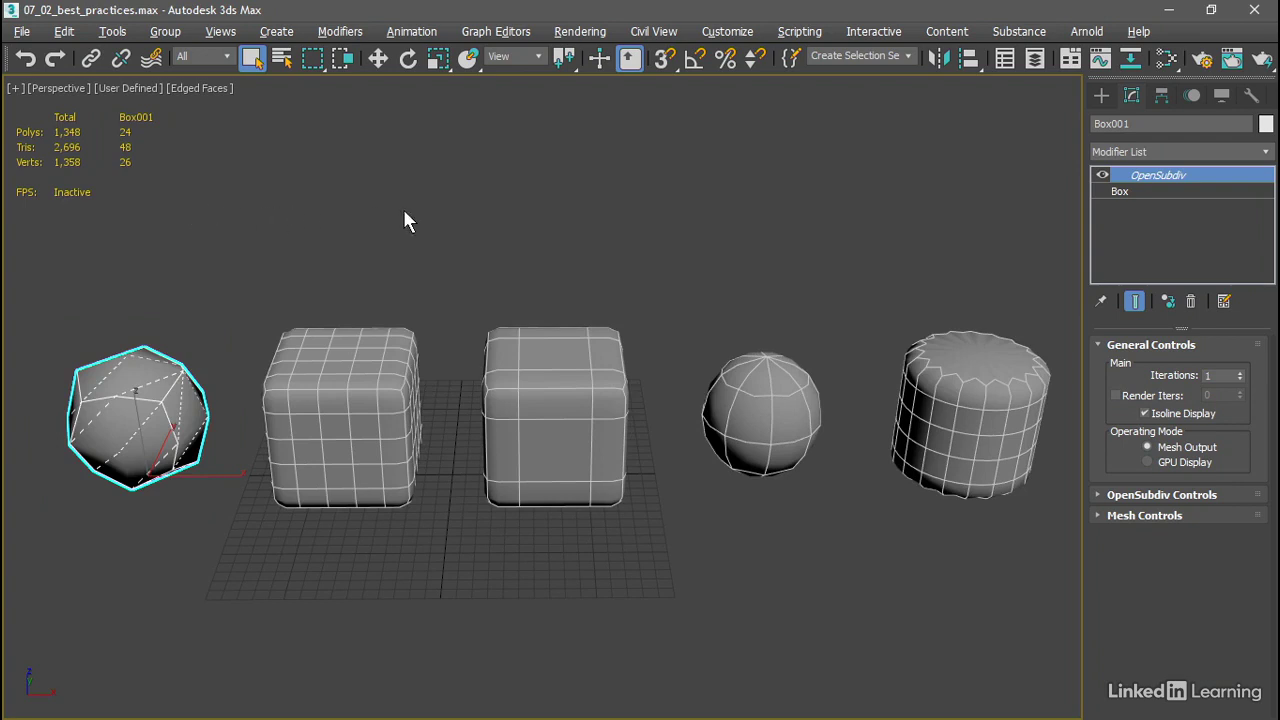
pyautogui.click(1240, 372)
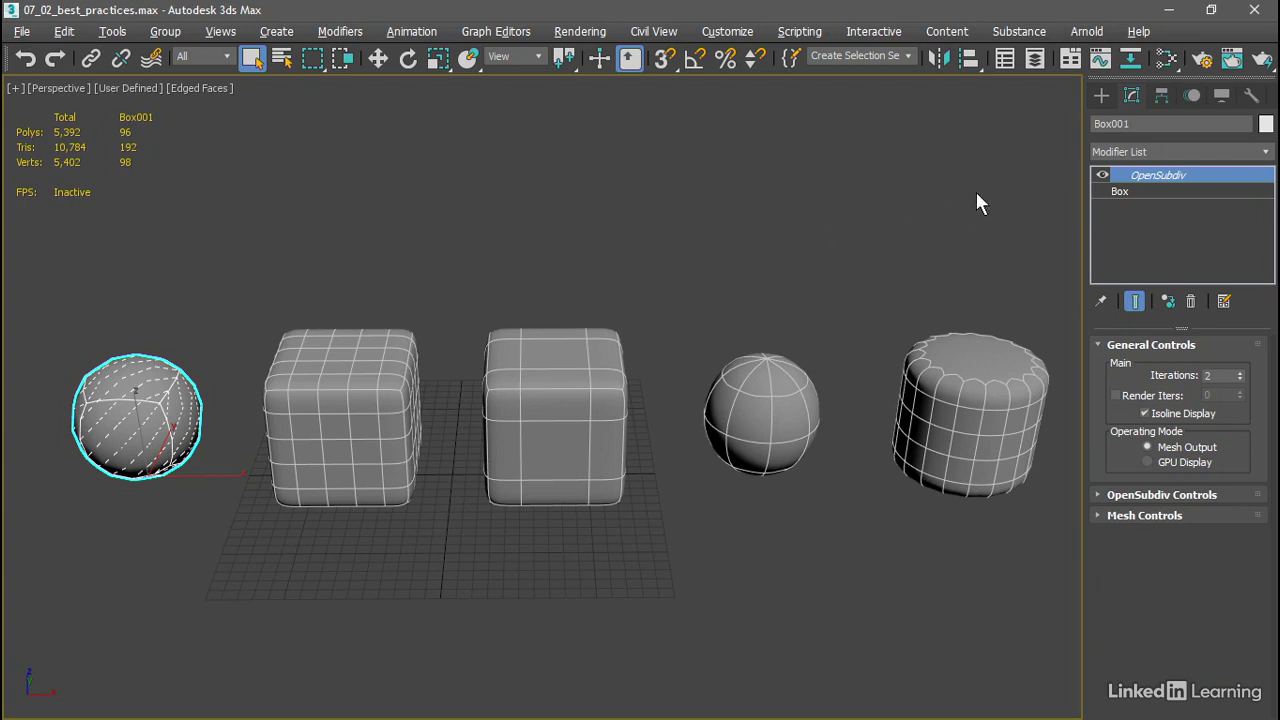
pyautogui.click(1222, 94)
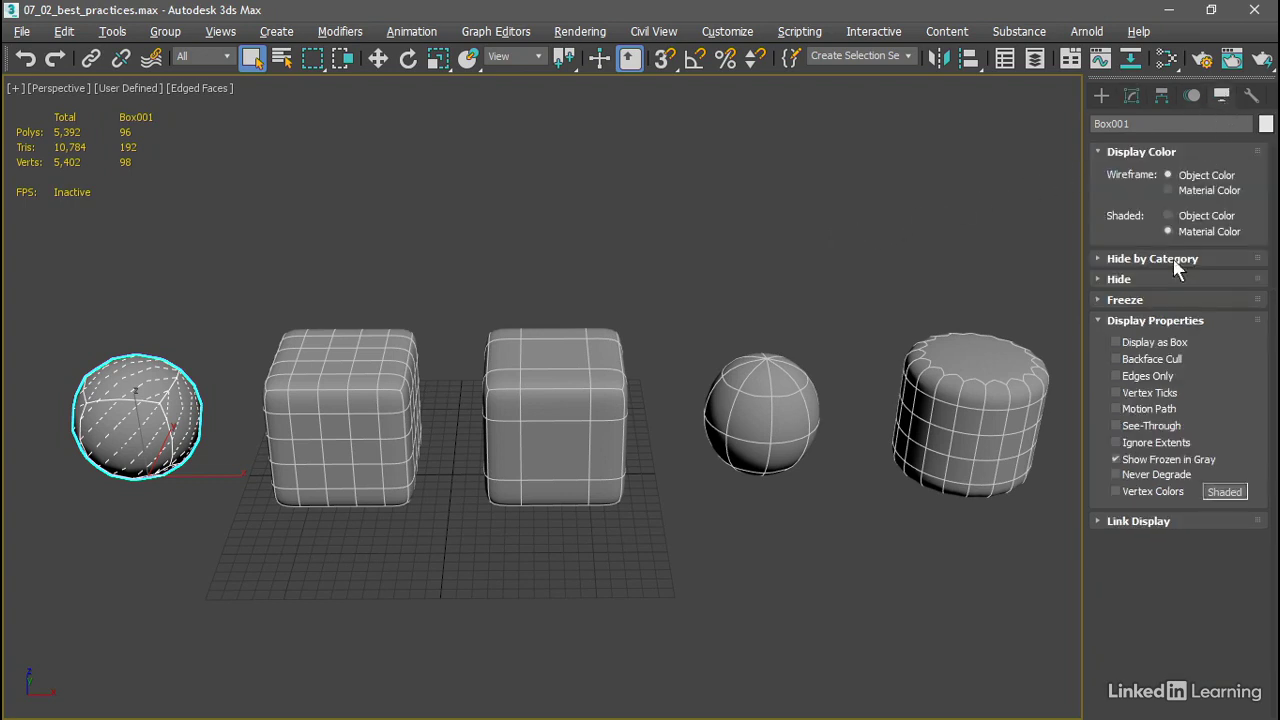
pyautogui.click(1115, 376)
pyautogui.click(1131, 95)
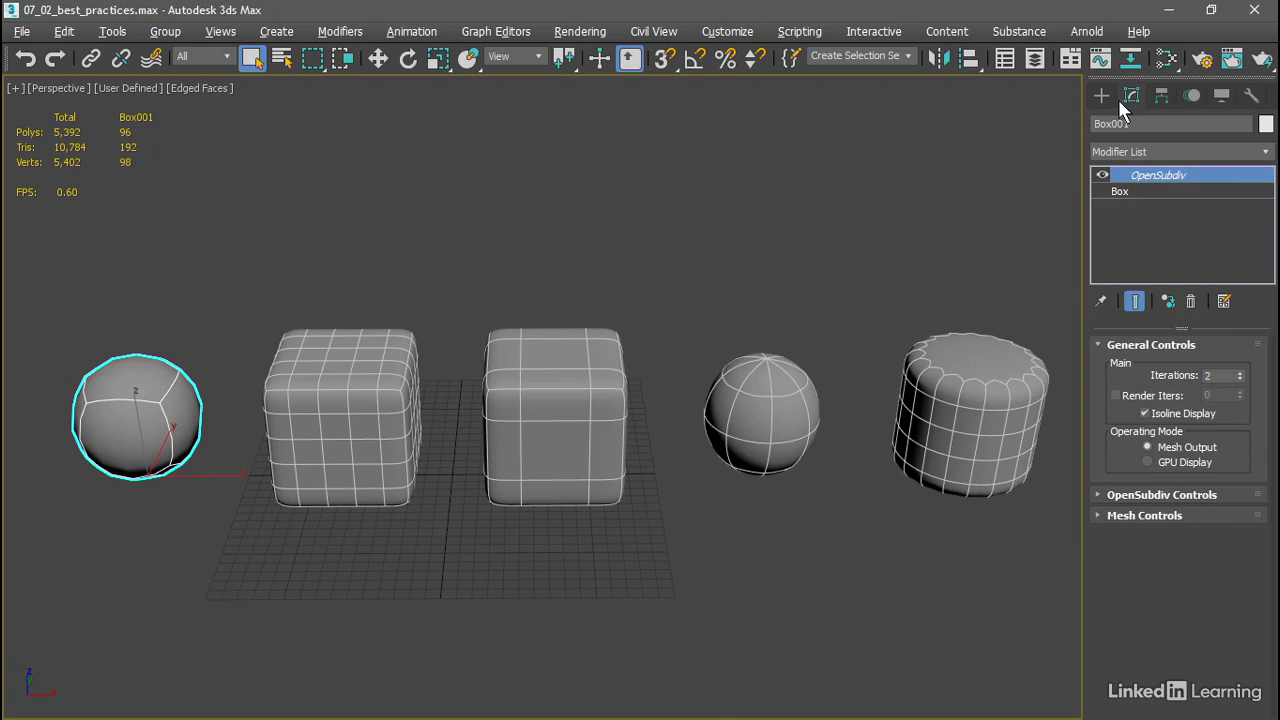
pyautogui.click(1145, 414)
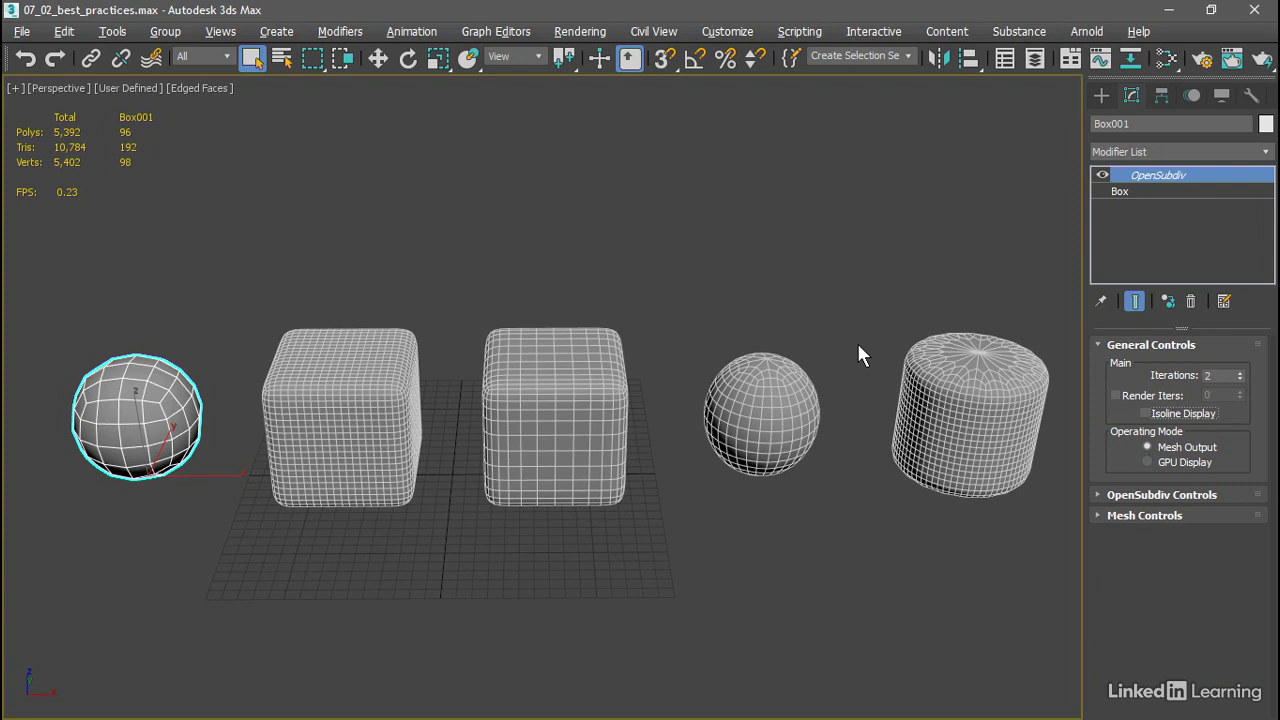
# Step: Delete the cylinder's OpenSubdiv modifier, frame it with Z, and lower its Sides to 16
pyautogui.click(953, 353)
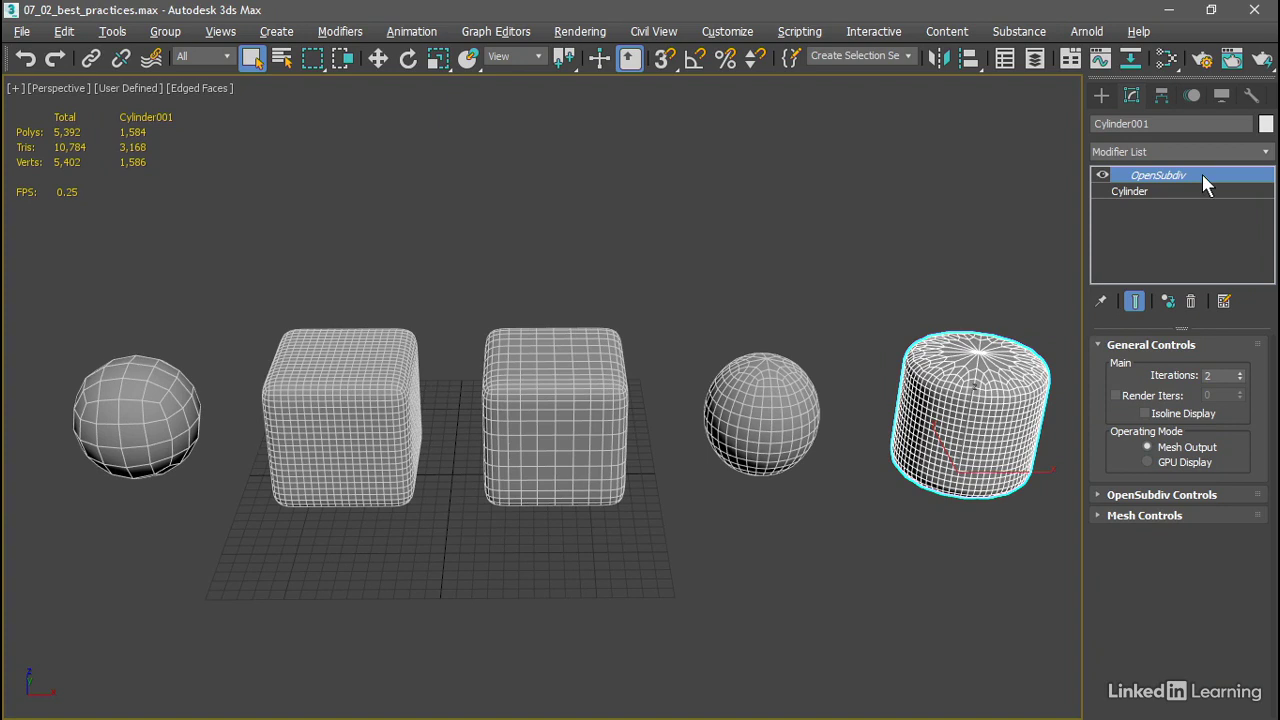
pyautogui.click(1192, 304)
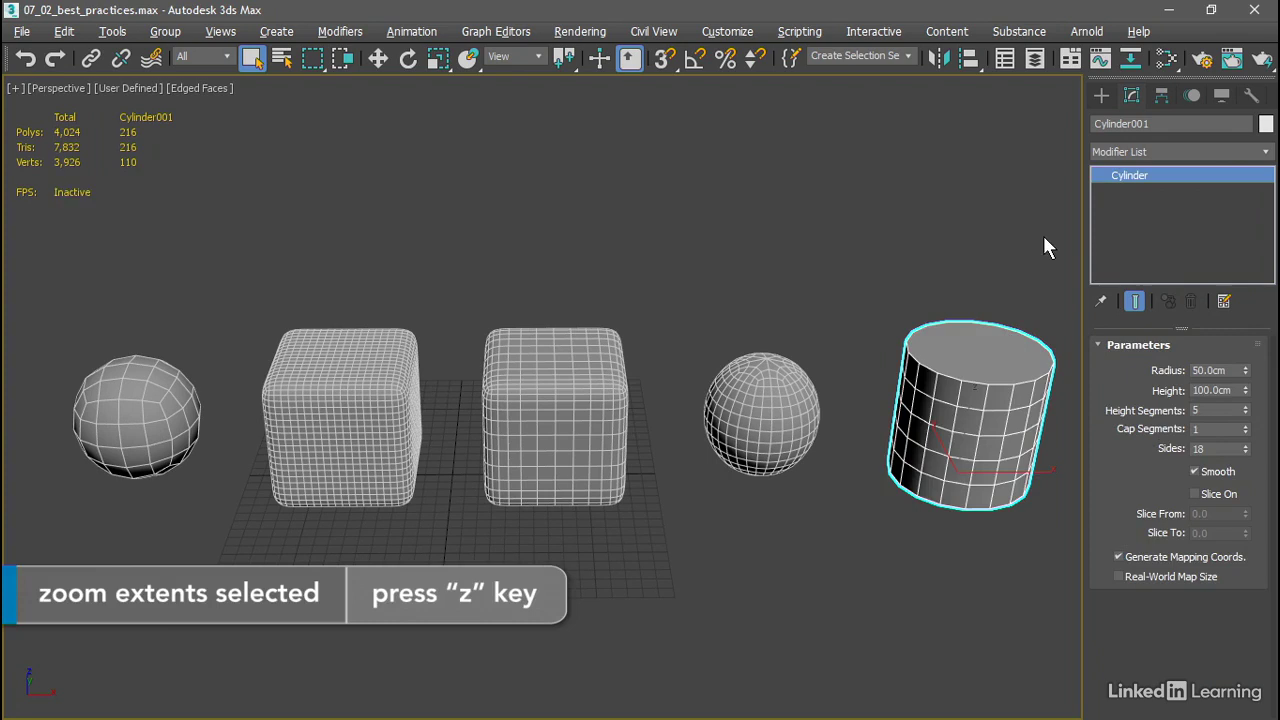
pyautogui.press('z')
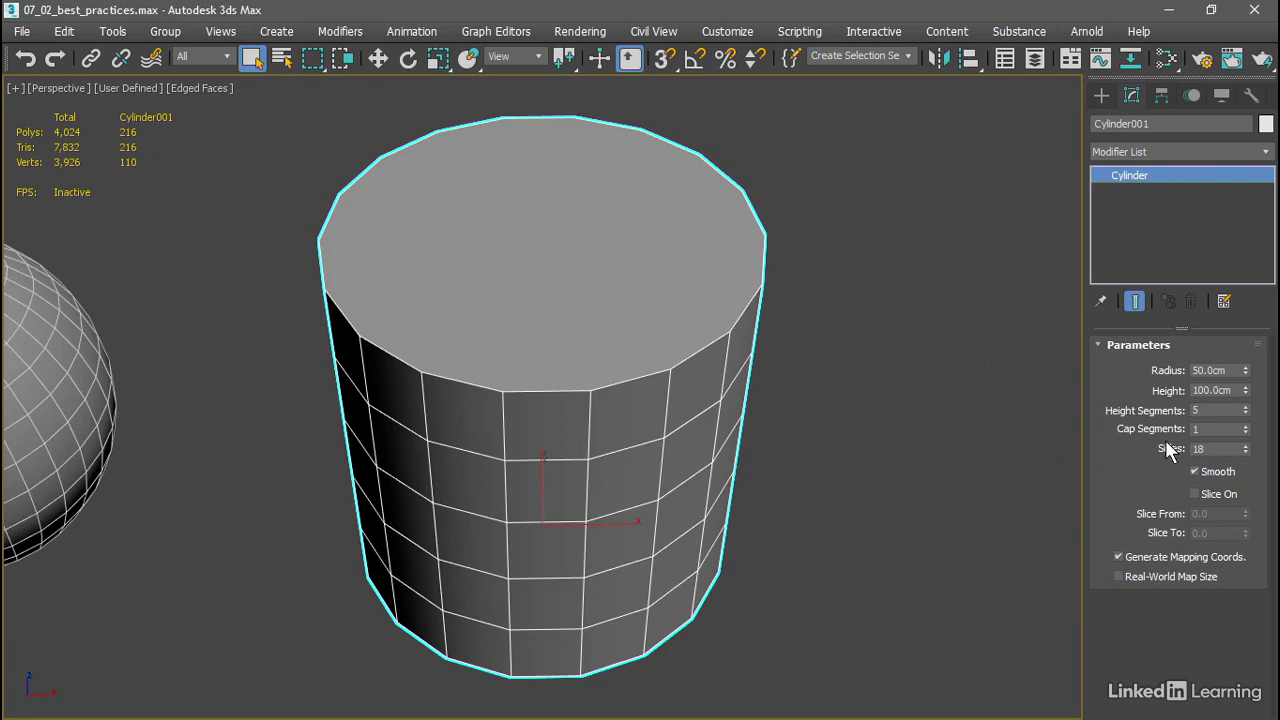
pyautogui.click(1246, 452)
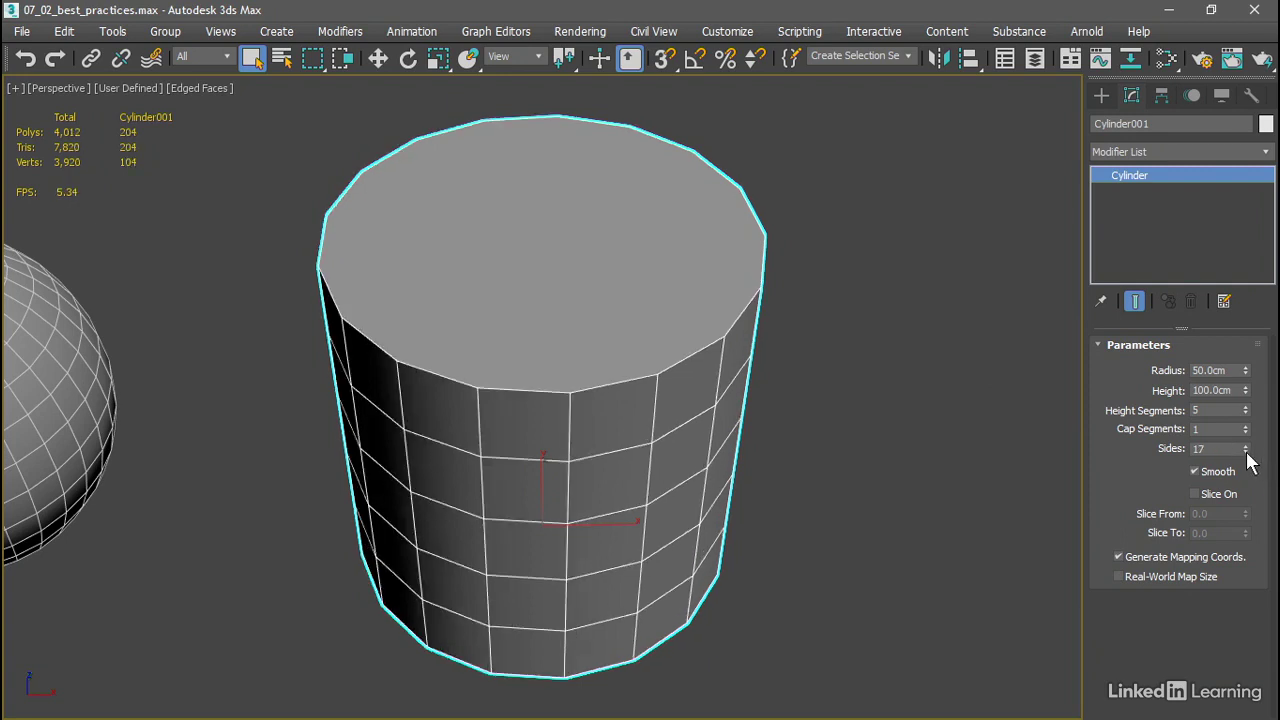
pyautogui.click(1246, 452)
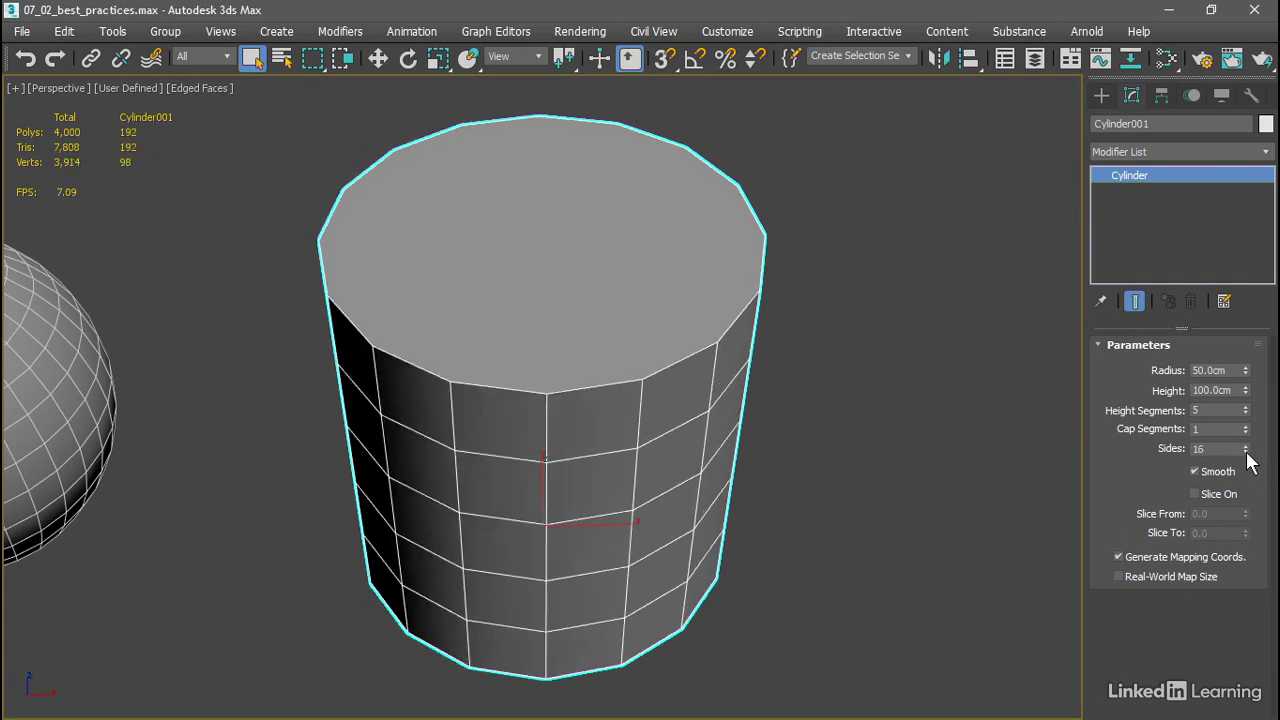
# Step: Convert the cylinder to an Editable Poly through the right-click menu
pyautogui.rightClick(849, 292)
pyautogui.moveTo(916, 486)
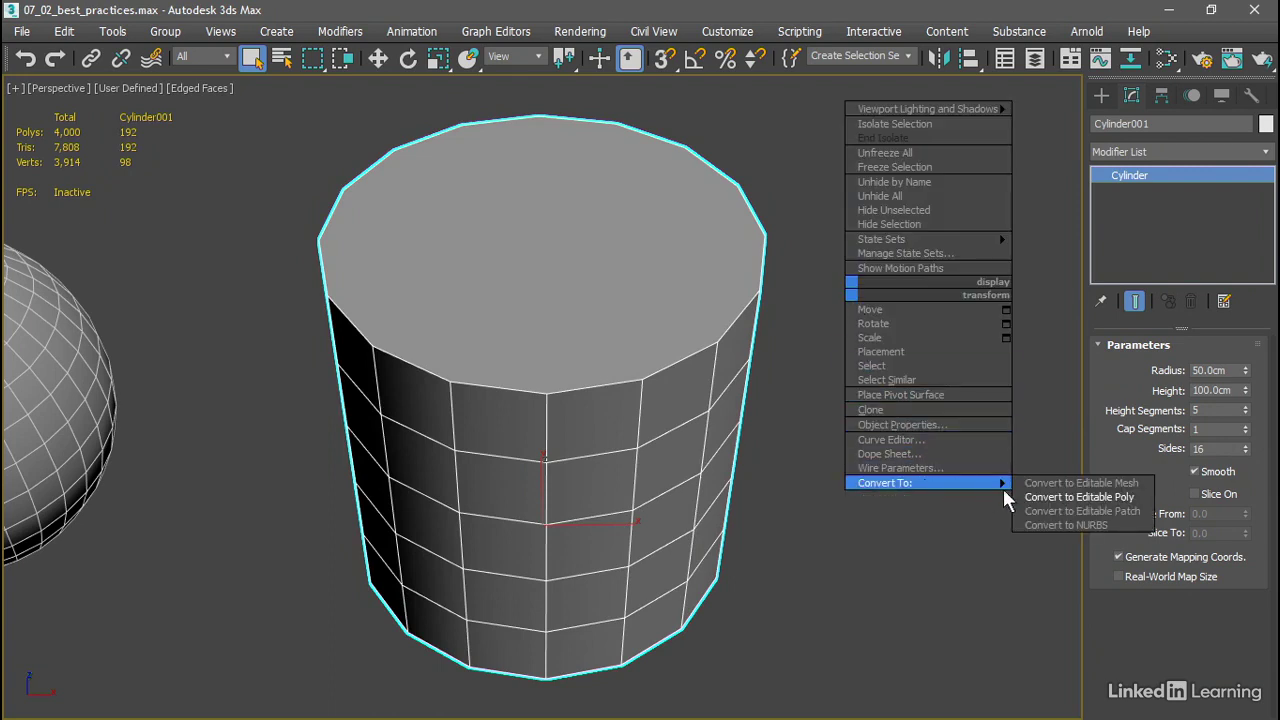
pyautogui.click(1139, 497)
pyautogui.moveTo(1112, 545); pyautogui.dragTo(1103, 353)
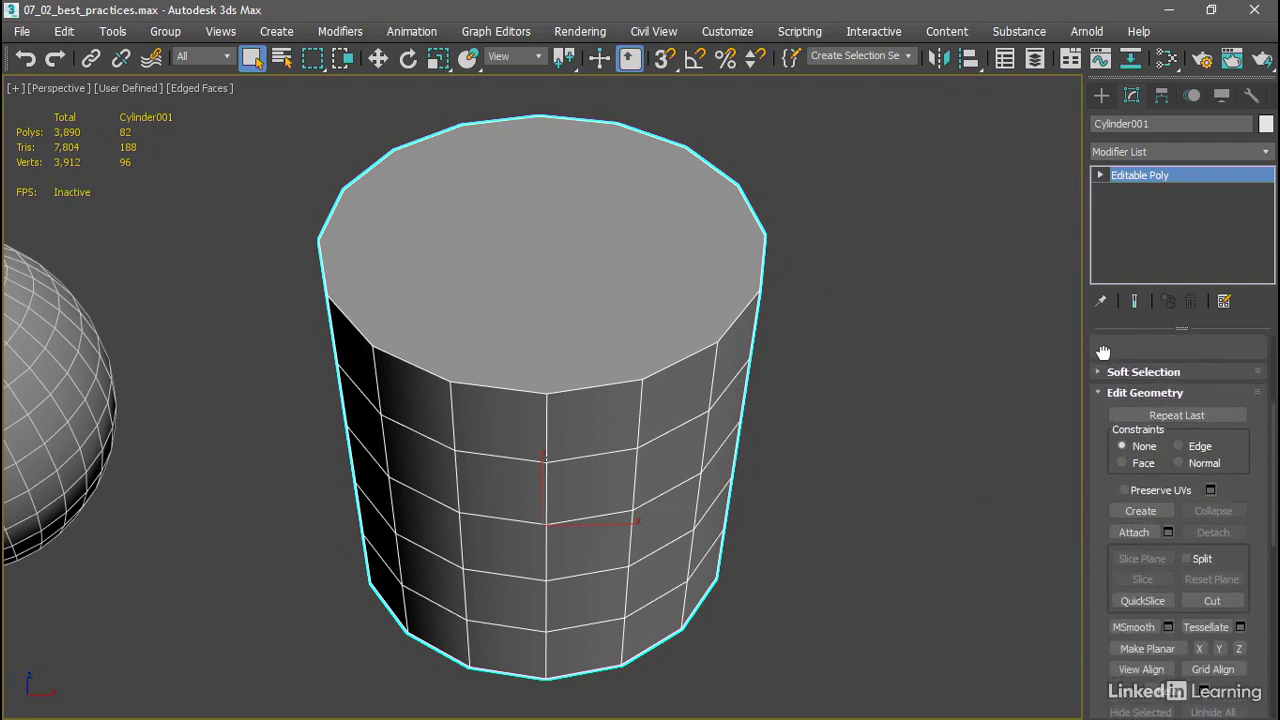
# Step: With Cut, slice rim-to-rim edges across the top cap: three front-to-back cuts and one crosswise
pyautogui.click(1210, 599)
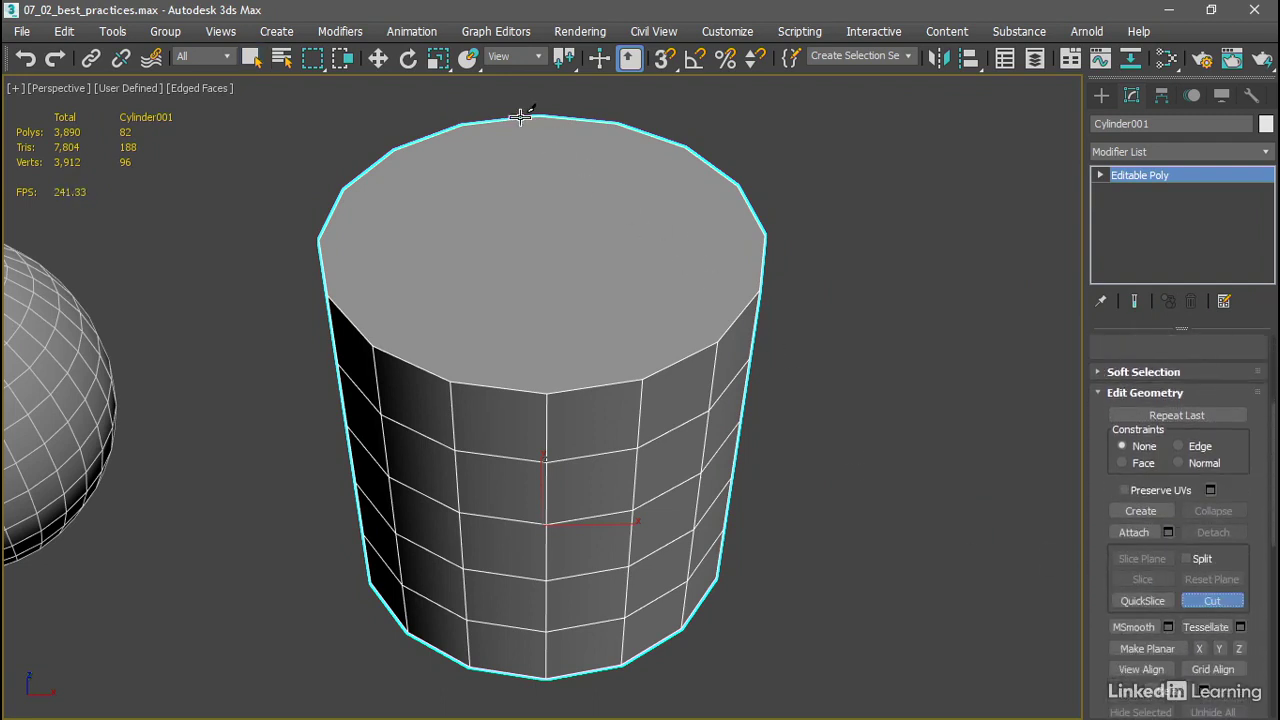
pyautogui.click(460, 124)
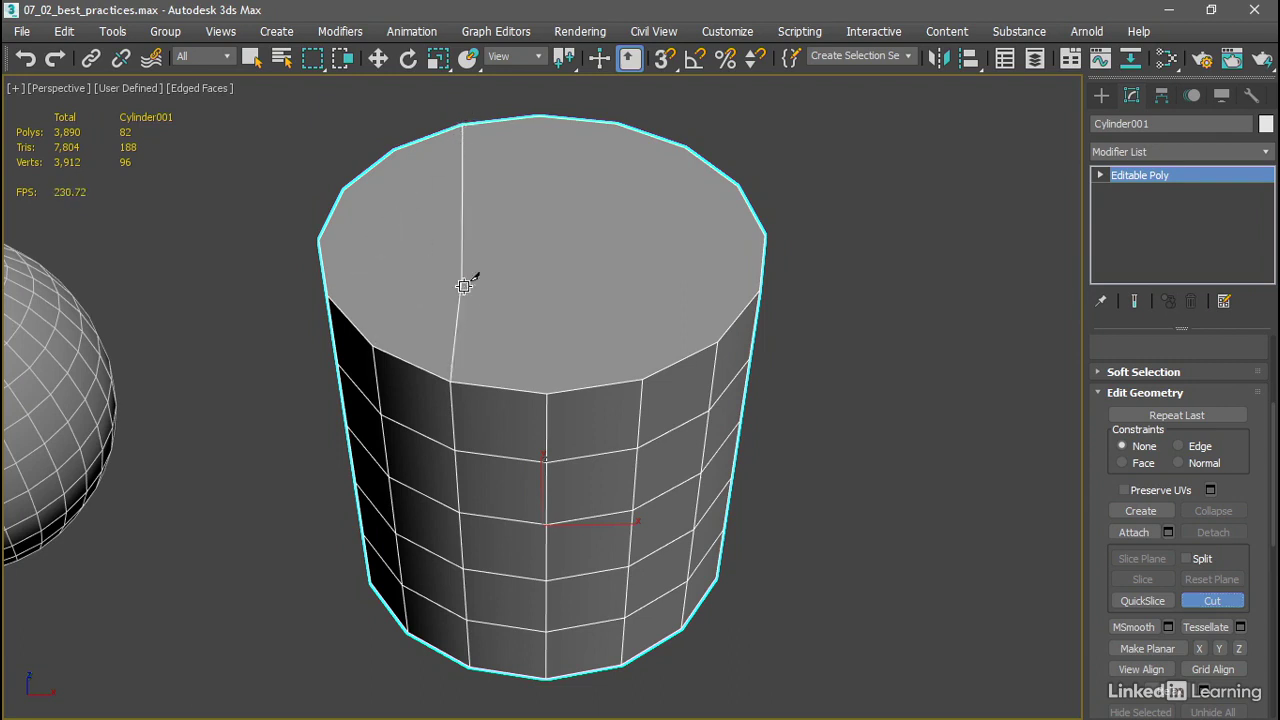
pyautogui.click(452, 380)
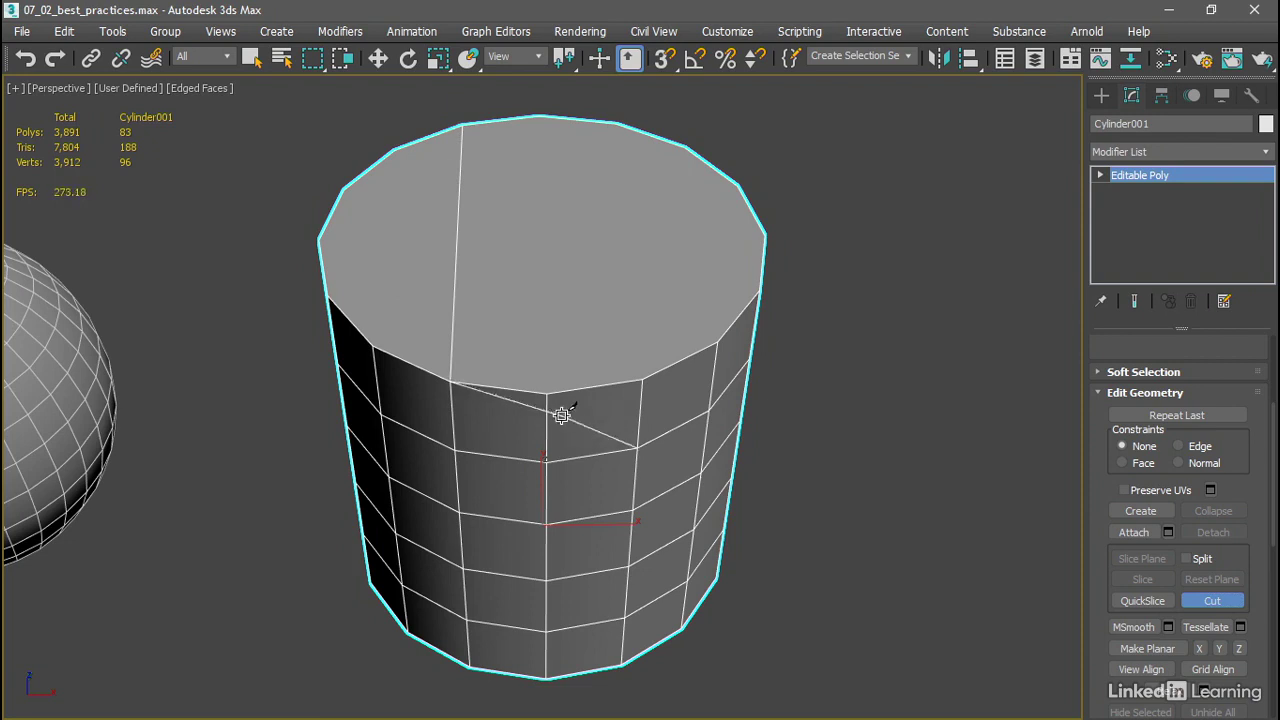
pyautogui.rightClick(763, 443)
pyautogui.click(555, 383)
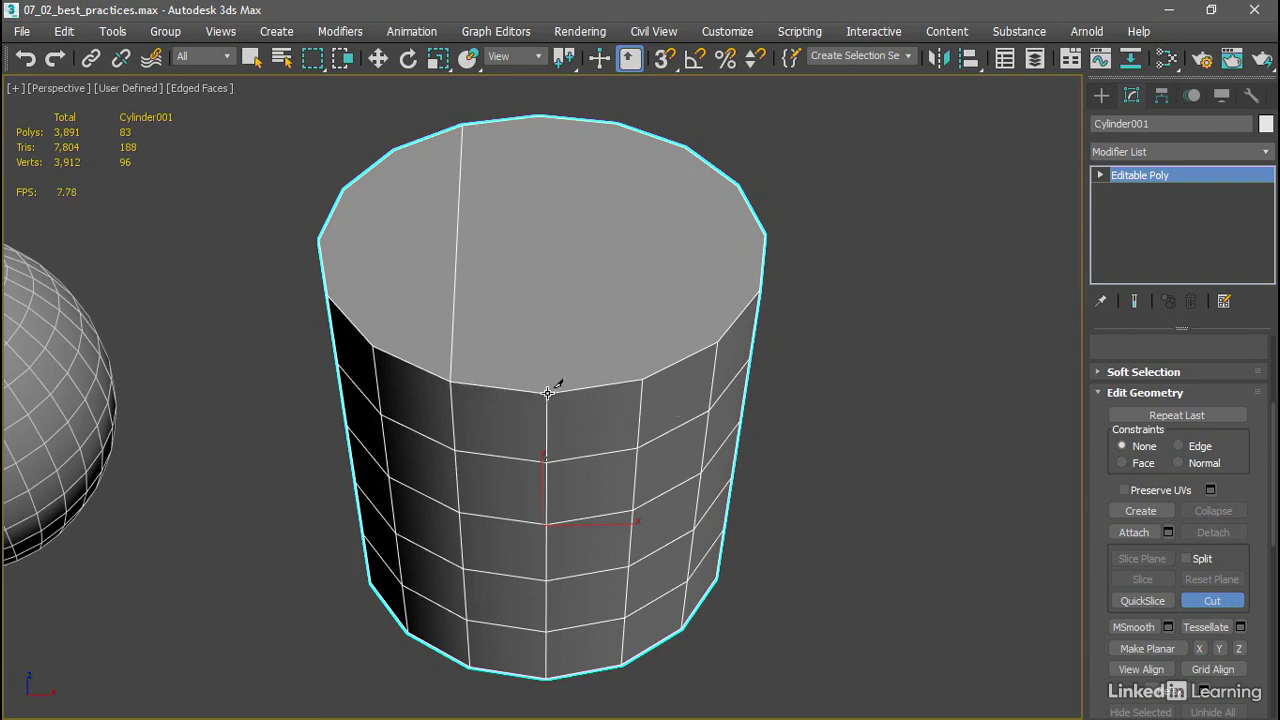
pyautogui.click(540, 117)
pyautogui.rightClick(554, 120)
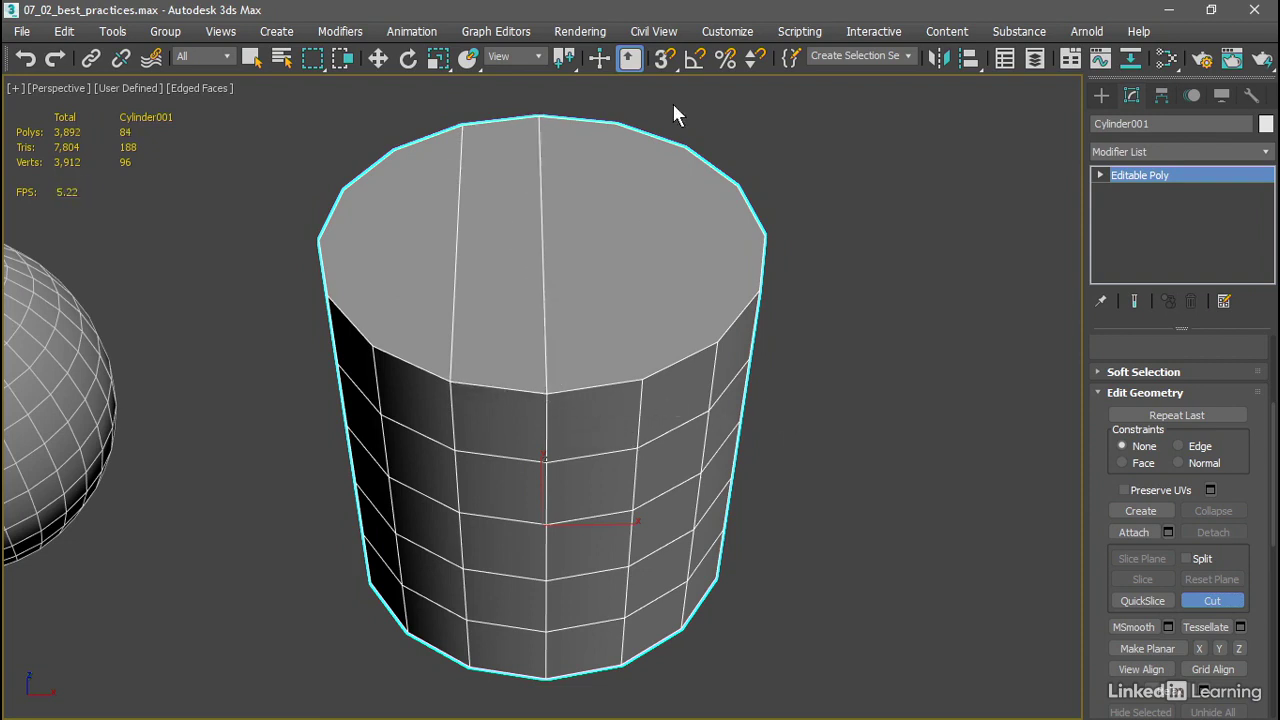
pyautogui.click(615, 122)
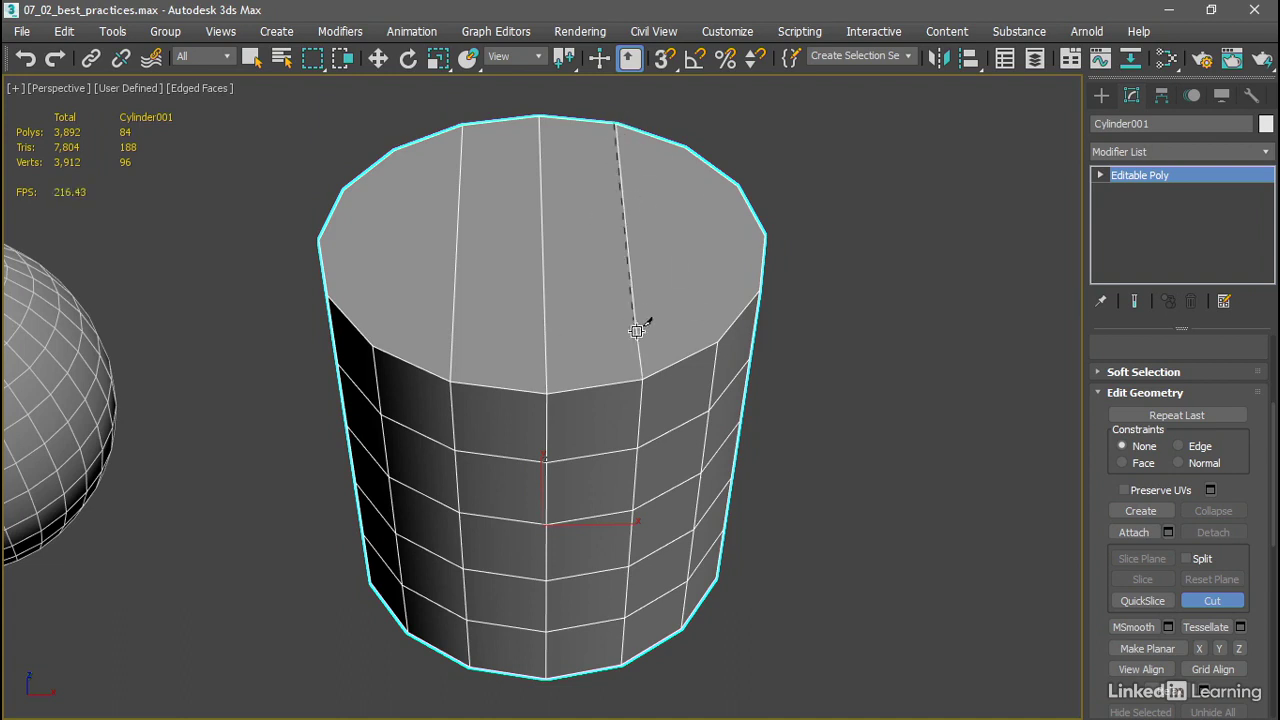
pyautogui.click(641, 380)
pyautogui.rightClick(858, 400)
pyautogui.click(737, 184)
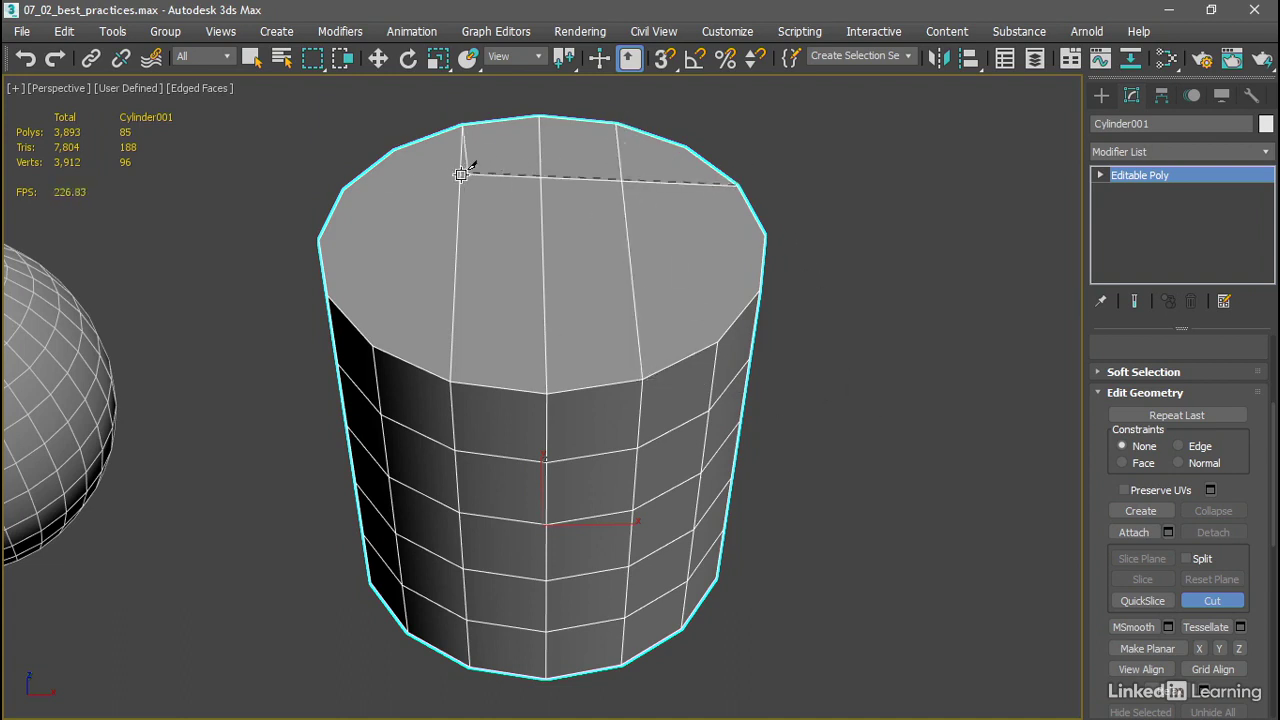
pyautogui.click(343, 187)
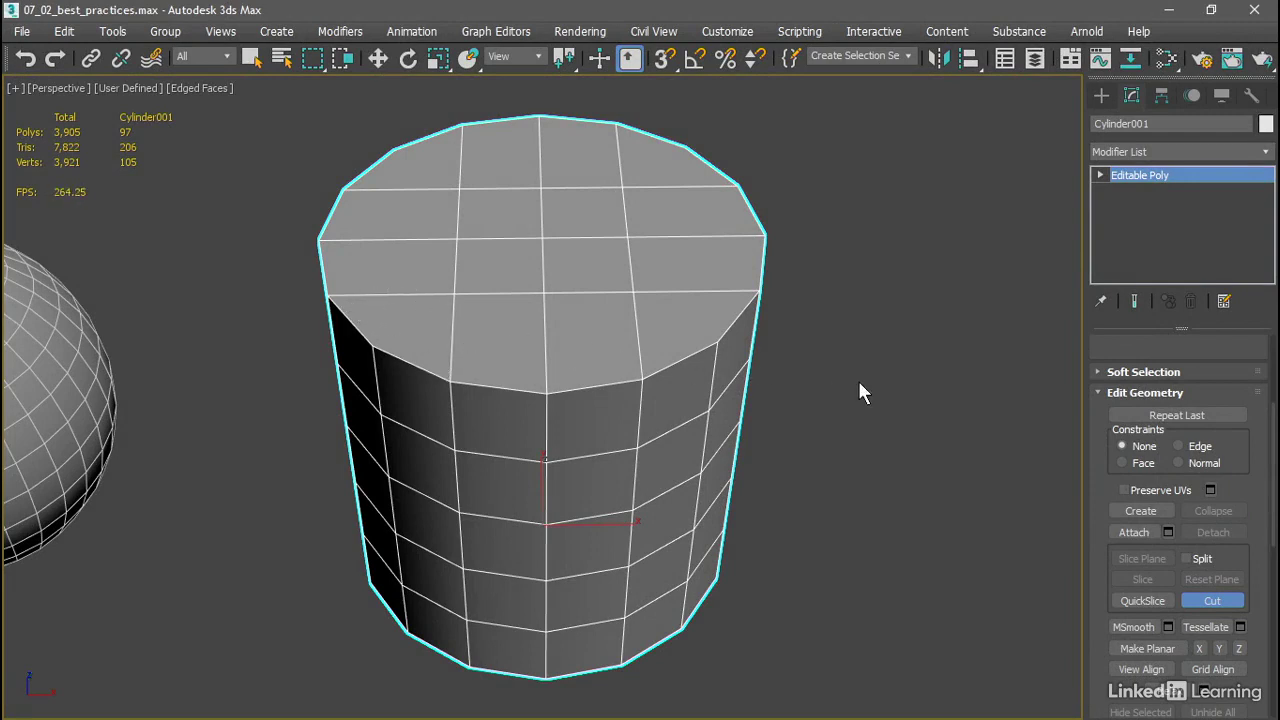
# Step: Exit Cut, copy the sphere's OpenSubdiv modifier and paste it instanced onto Cylinder001
pyautogui.rightClick(868, 233)
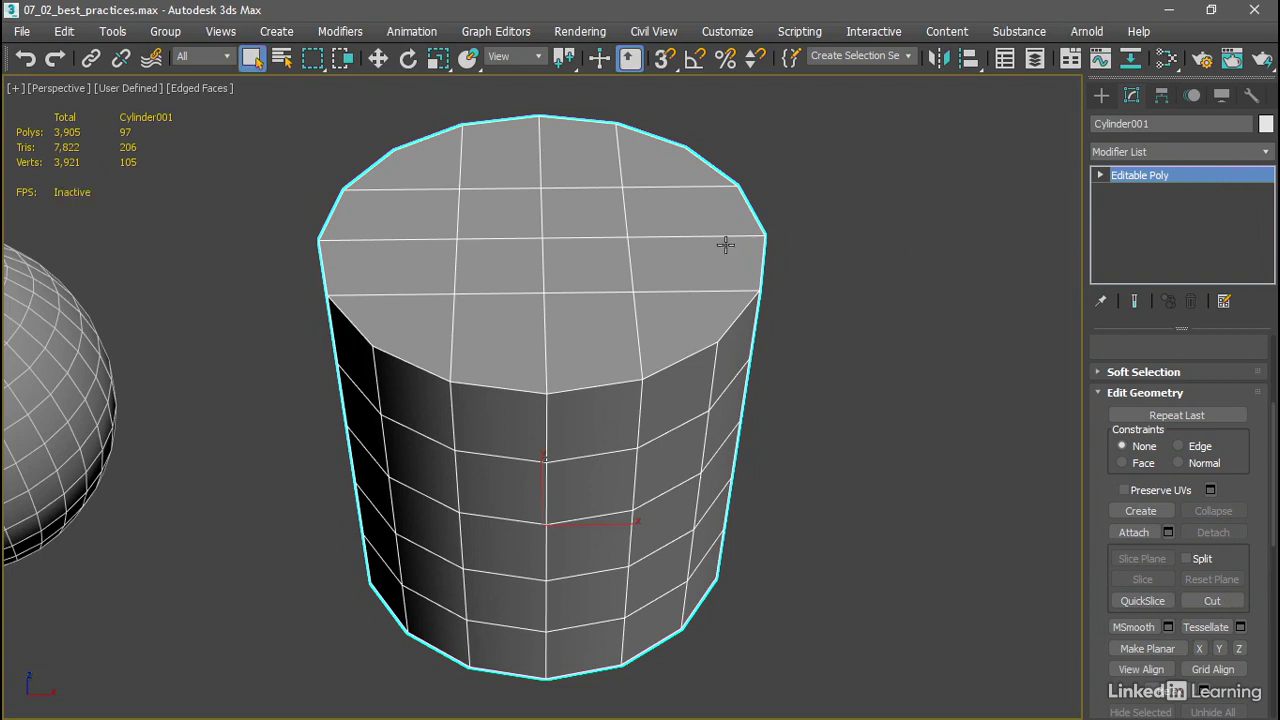
pyautogui.click(31, 381)
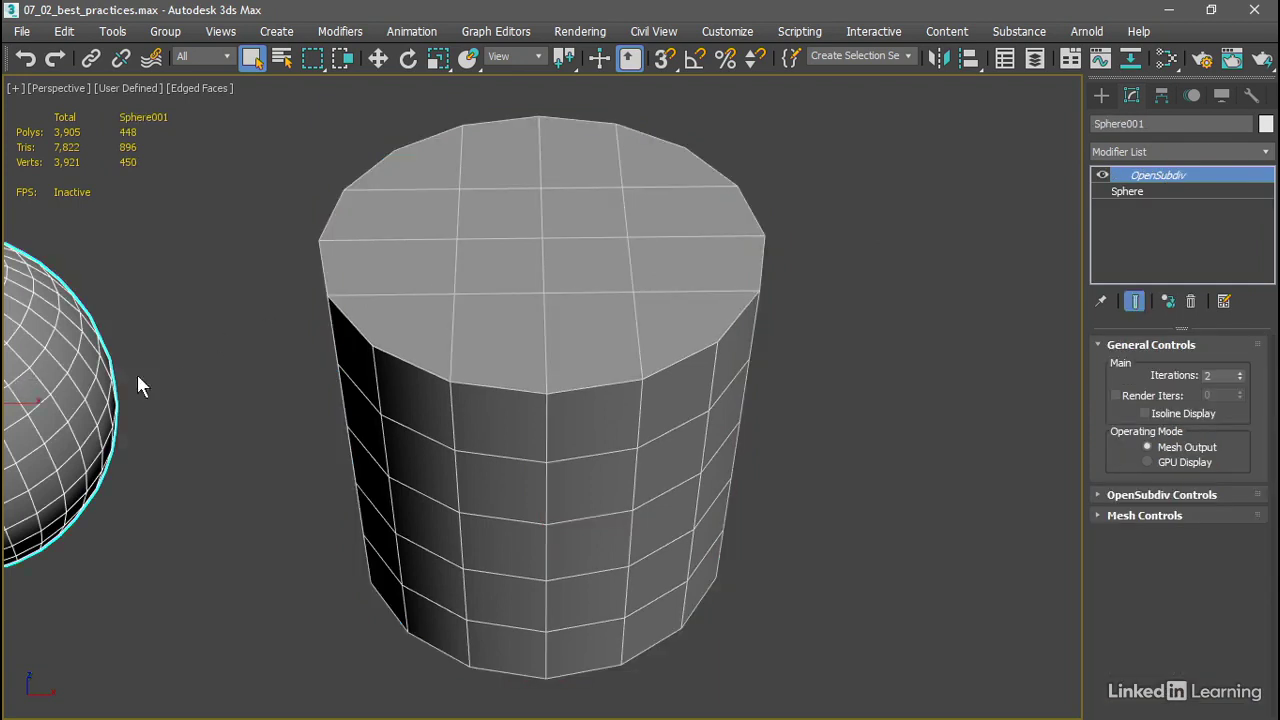
pyautogui.rightClick(1226, 182)
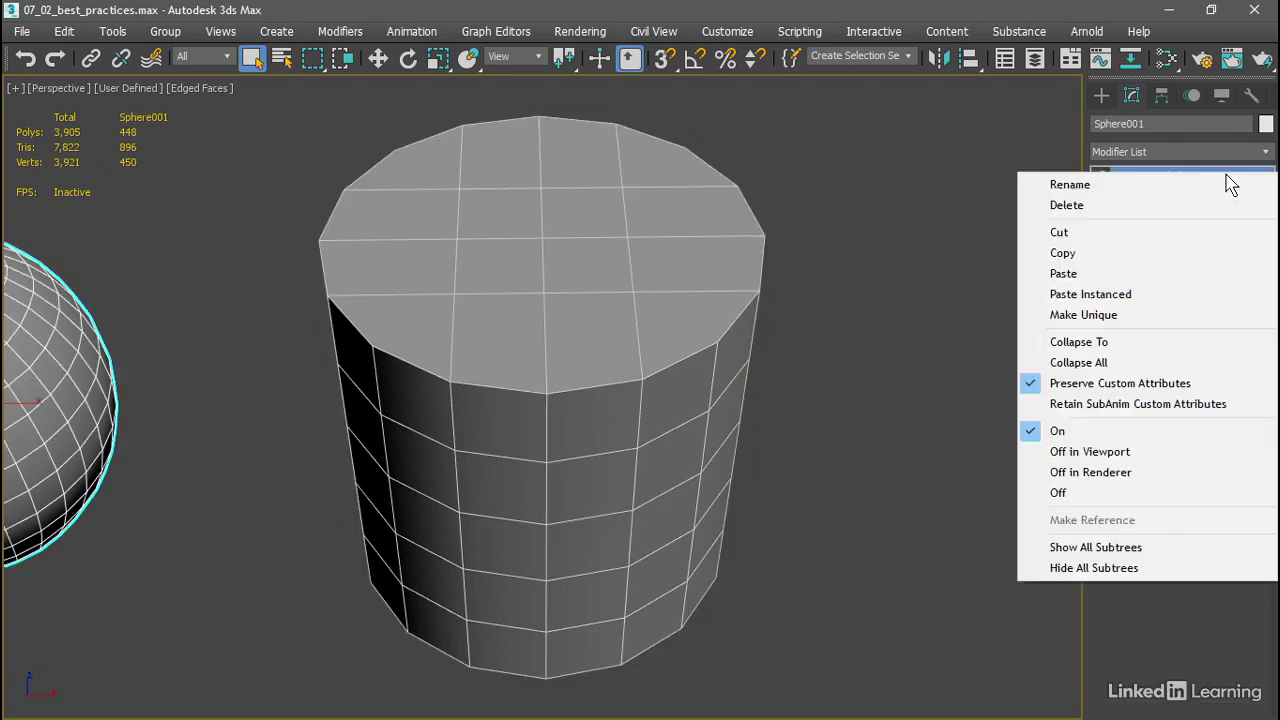
pyautogui.click(1115, 252)
pyautogui.click(625, 234)
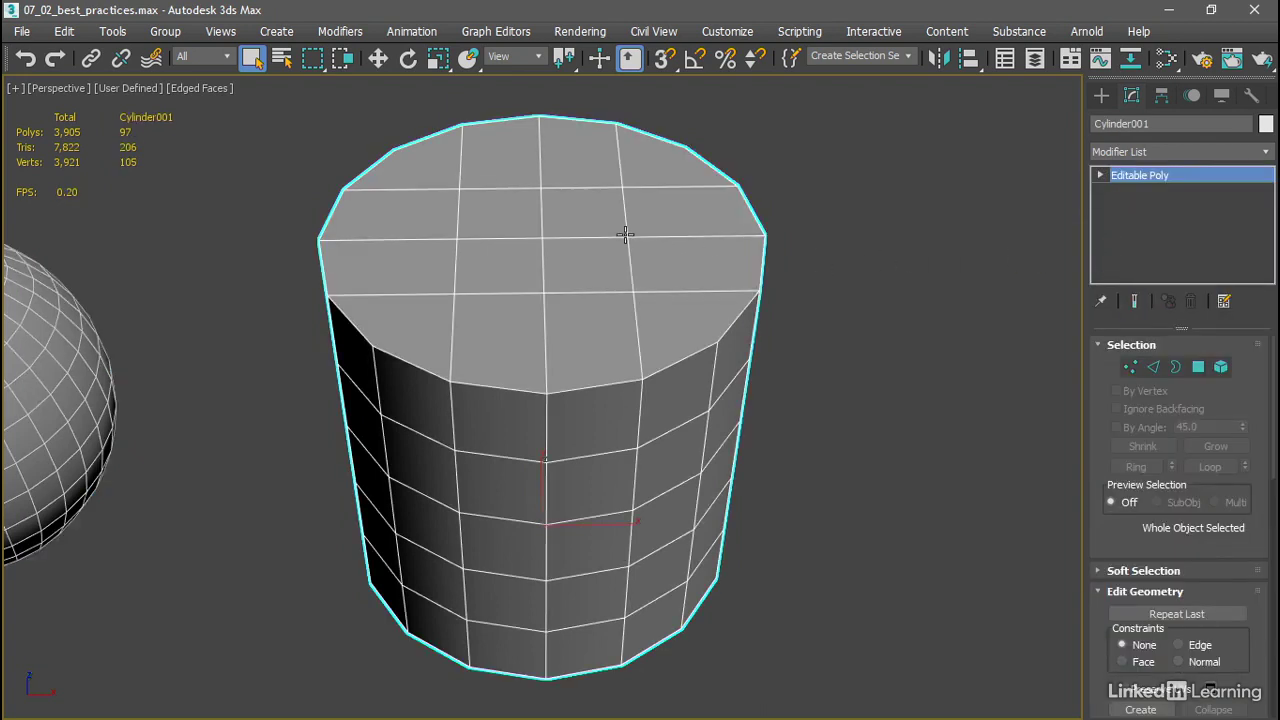
pyautogui.rightClick(1110, 180)
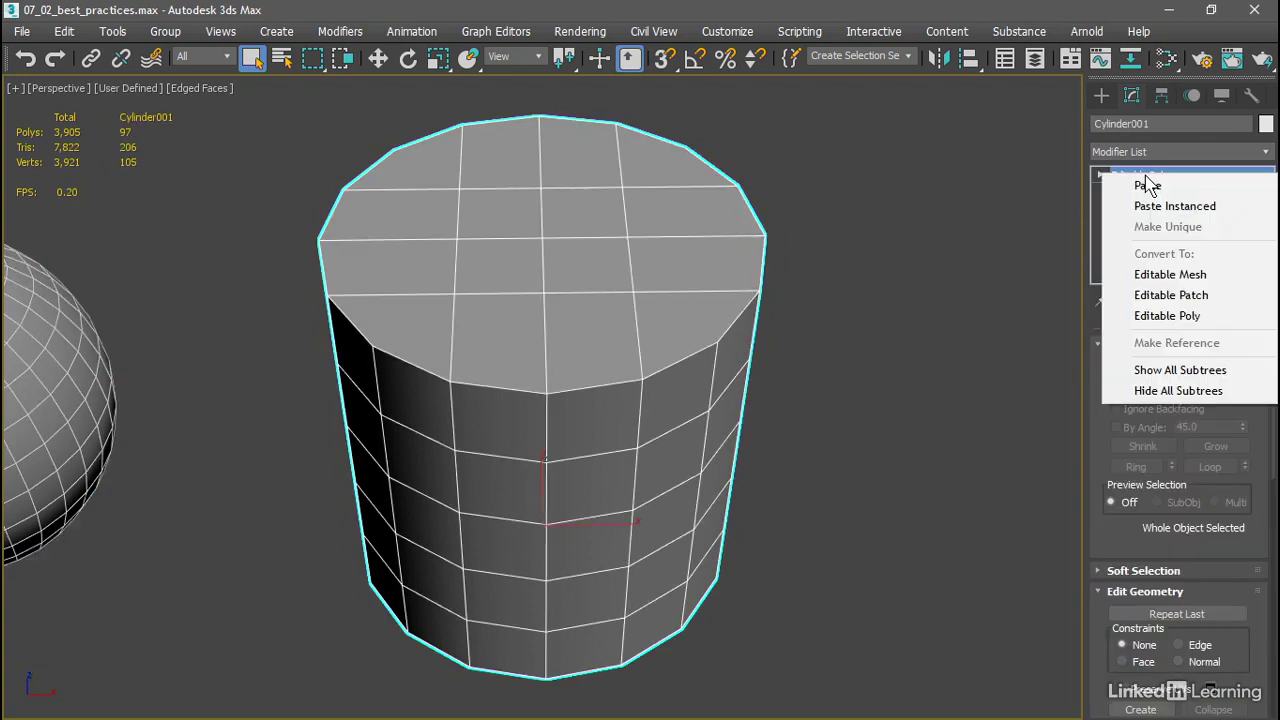
pyautogui.click(1190, 204)
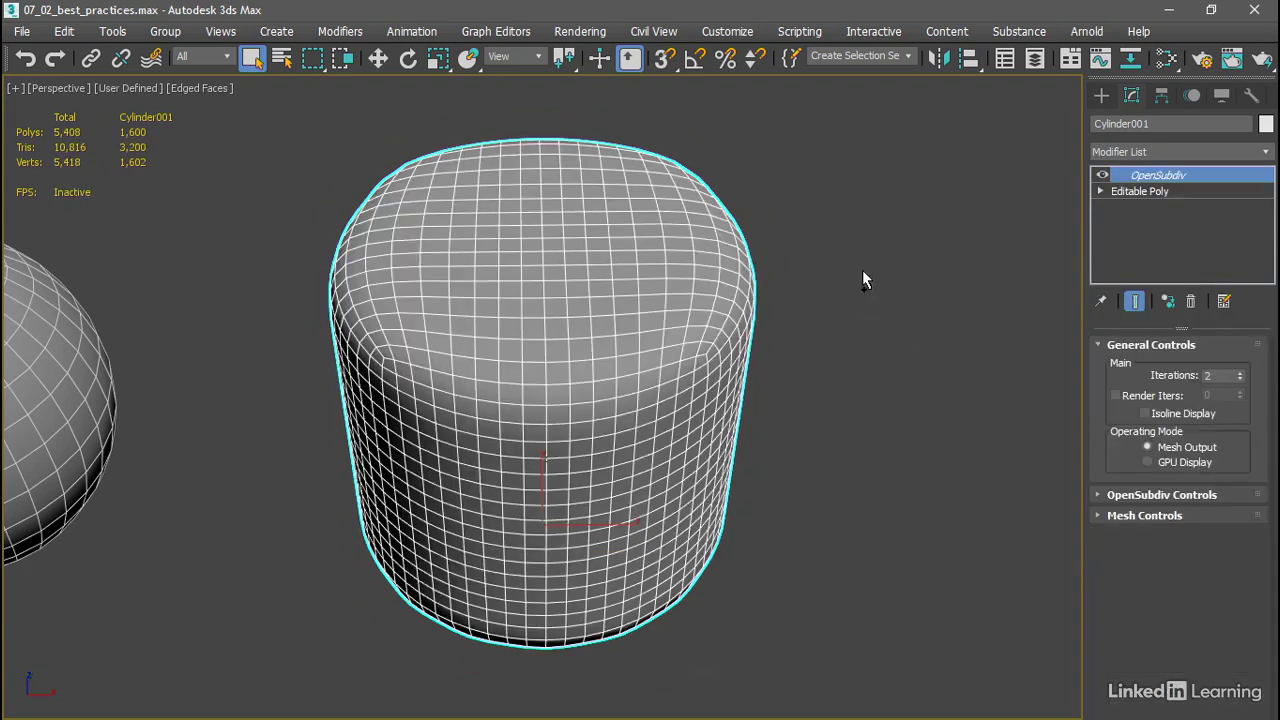
# Step: Orbit around the smoothed cylinder's cap, then zoom out and pan to show all five primitives
pyautogui.scroll(-3, 863, 272)
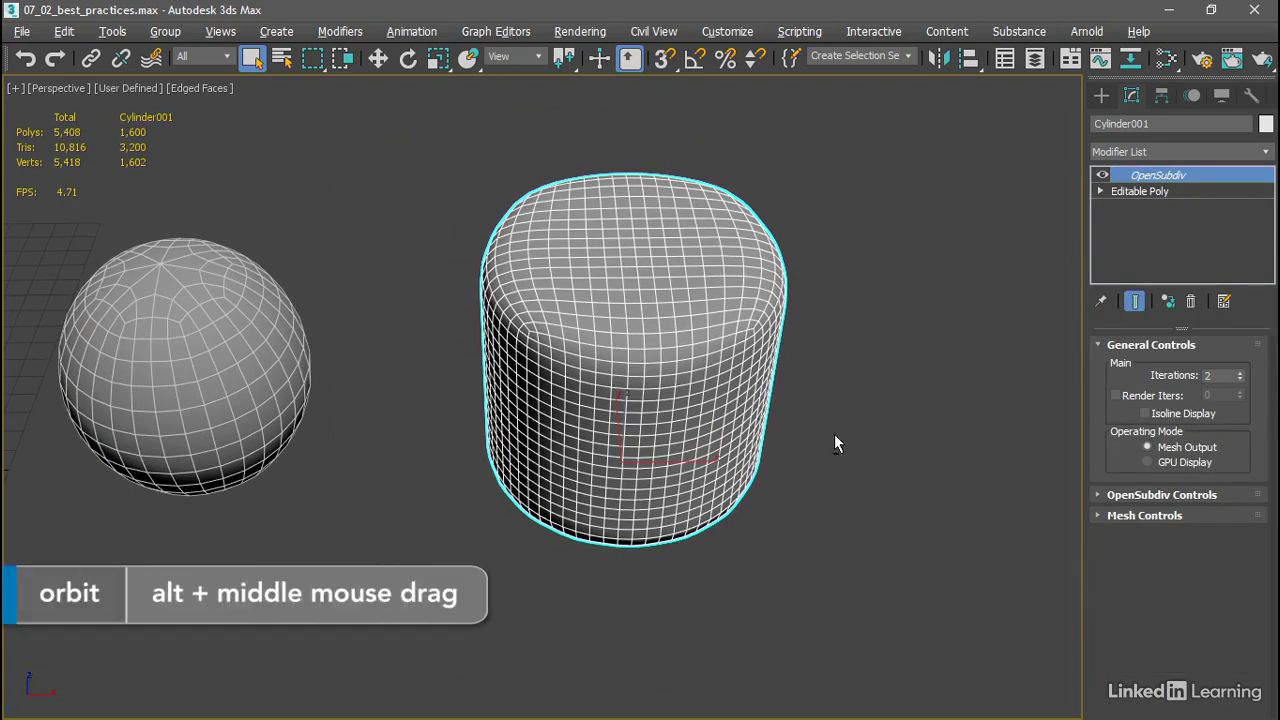
pyautogui.keyDown('alt'); pyautogui.moveTo(834, 436); pyautogui.dragTo(866, 435, button='middle'); pyautogui.keyUp('alt')
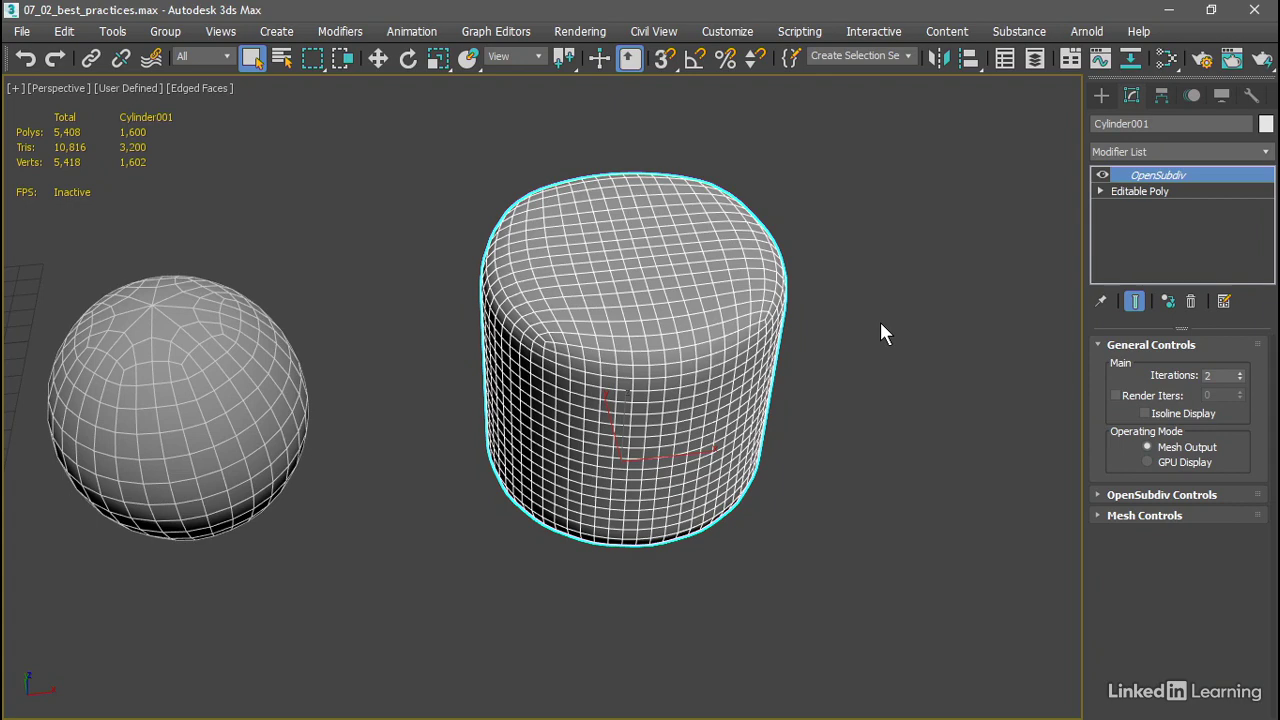
pyautogui.scroll(-6, 841, 322)
pyautogui.moveTo(614, 394); pyautogui.dragTo(877, 396, button='middle')
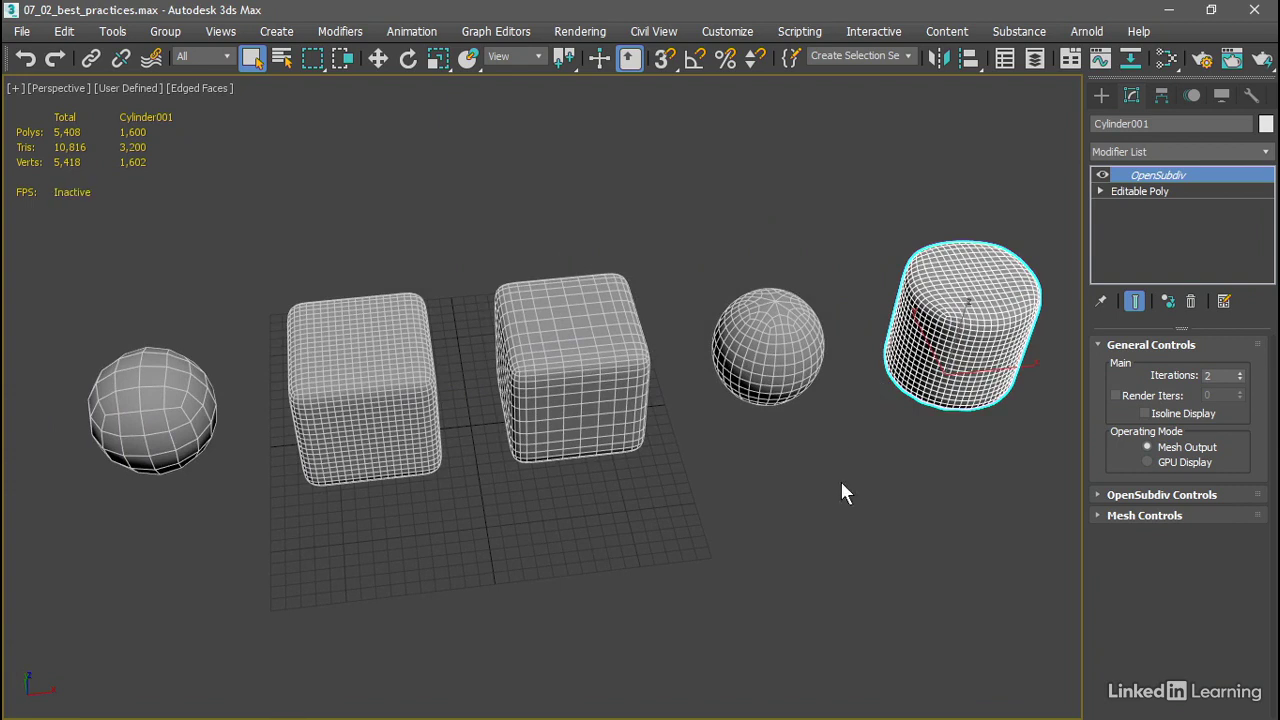